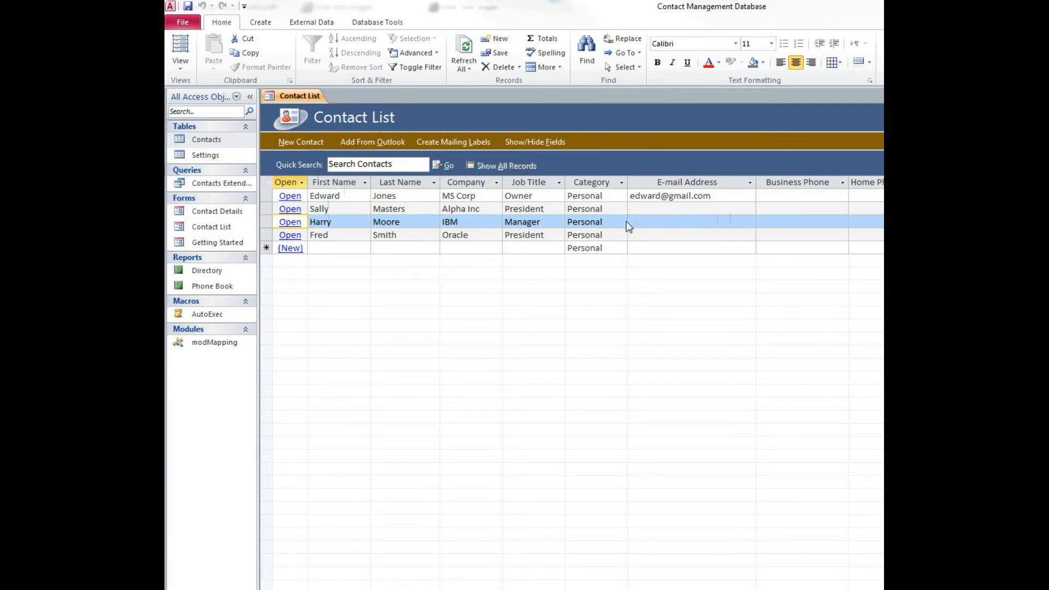
Open the details of the Alpha Inc contact, replace the last name, and close the form to save the change.
{"action": "left_click", "coordinate": [290, 210]}
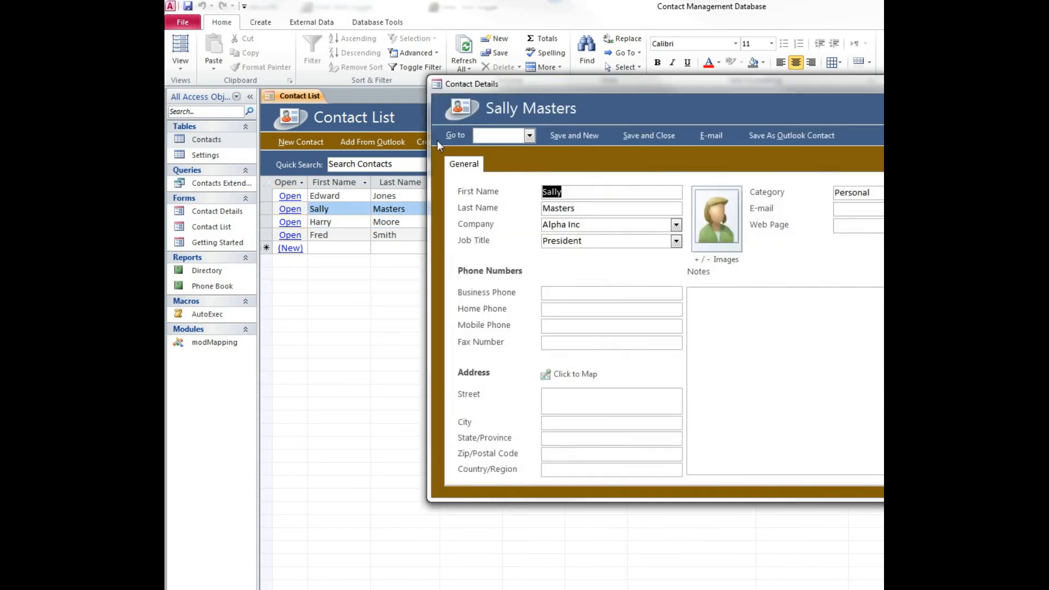
{"action": "left_click_drag", "start_coordinate": [506, 87], "coordinate": [421, 249]}
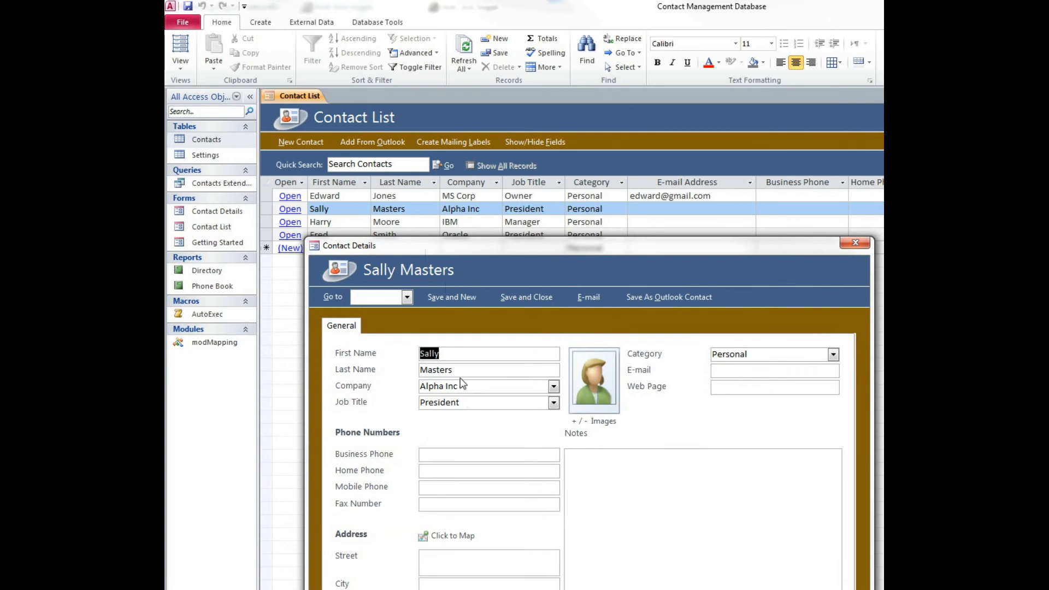
{"action": "left_click_drag", "start_coordinate": [461, 370], "coordinate": [381, 360]}
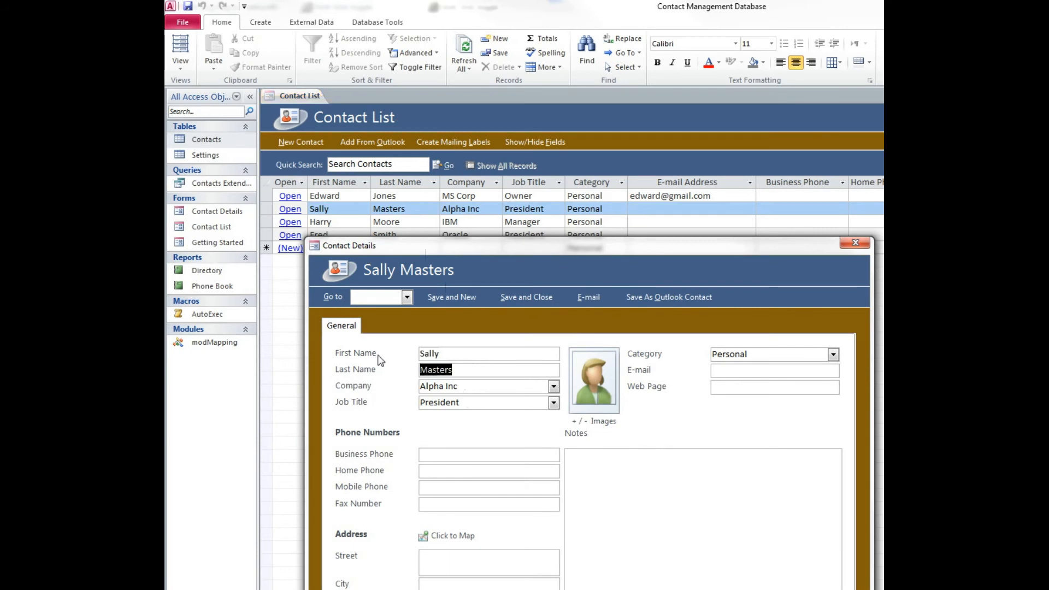
{"action": "type", "text": "King"}
{"action": "left_click_drag", "start_coordinate": [523, 252], "coordinate": [507, 221]}
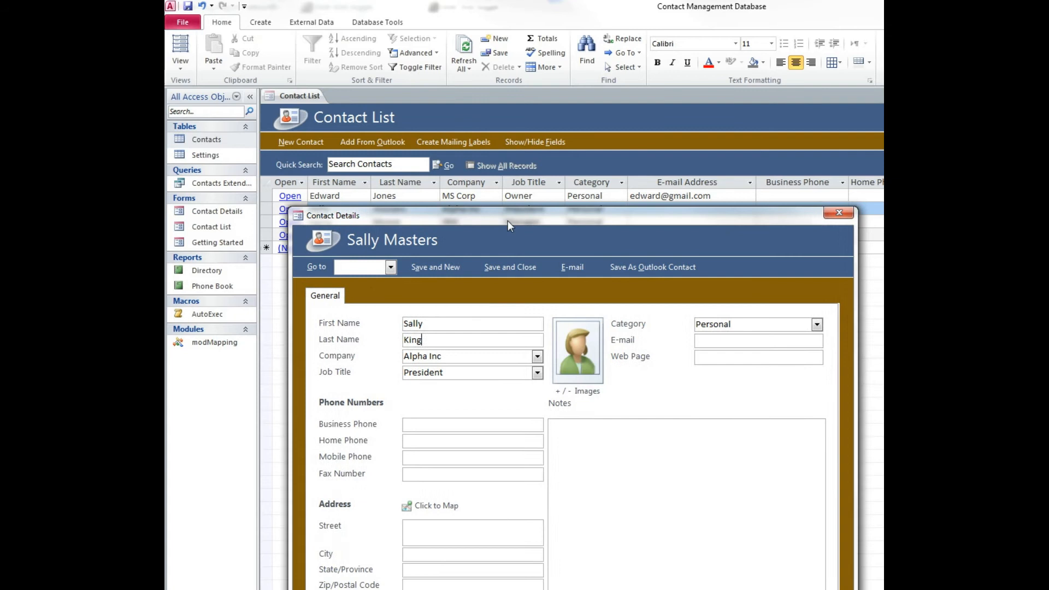
{"action": "left_click", "coordinate": [839, 213]}
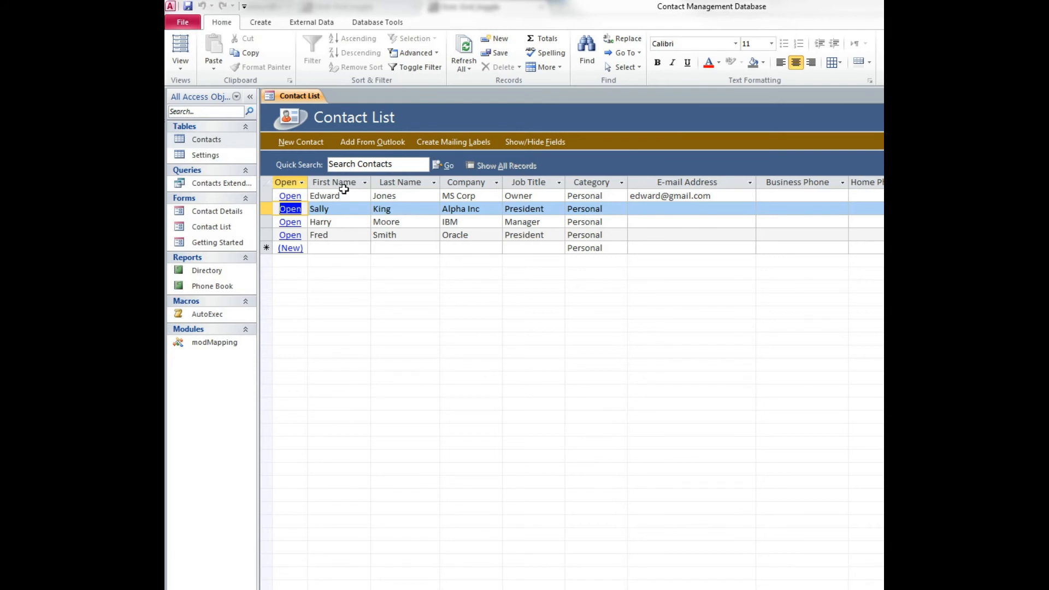
Edit the first name of the Alpha Inc contact directly in the contact list and open that record's details.
{"action": "left_click", "coordinate": [344, 211]}
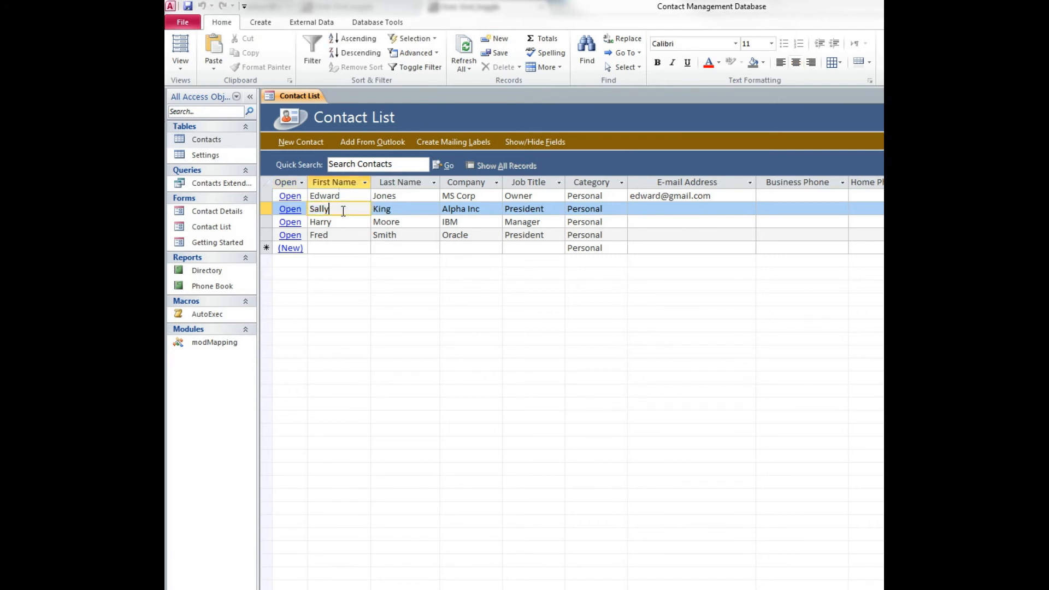
{"action": "key", "text": "BackSpace"}
{"action": "key", "text": "BackSpace"}
{"action": "key", "text": "BackSpace"}
{"action": "key", "text": "BackSpace"}
{"action": "type", "text": "a"}
{"action": "left_click", "coordinate": [288, 213]}
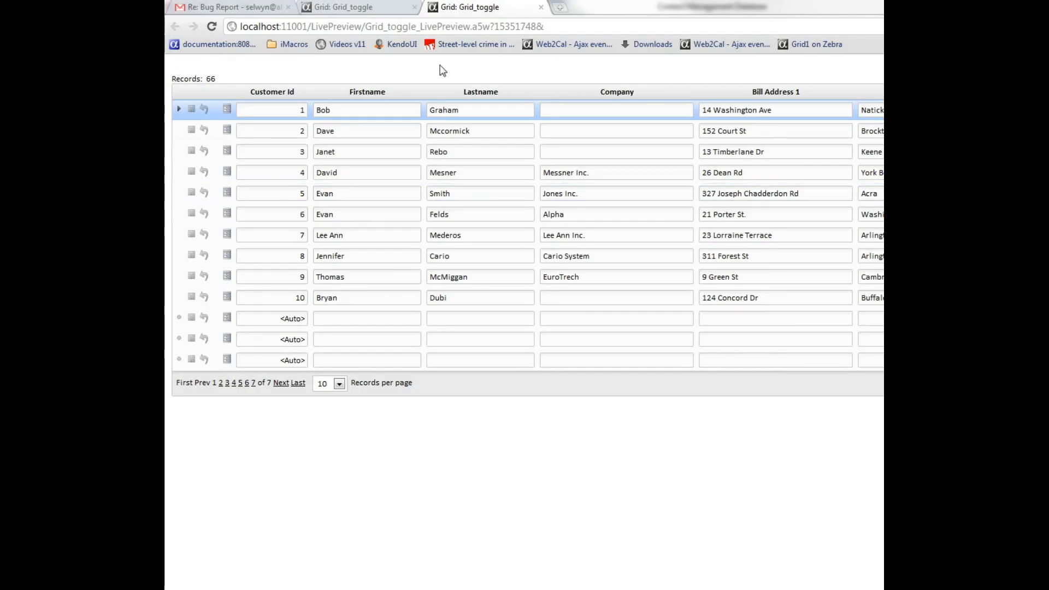
Replace the first name in the first row of the web grid and open that row's detail window.
{"action": "left_click", "coordinate": [353, 110]}
{"action": "type", "text": "J"}
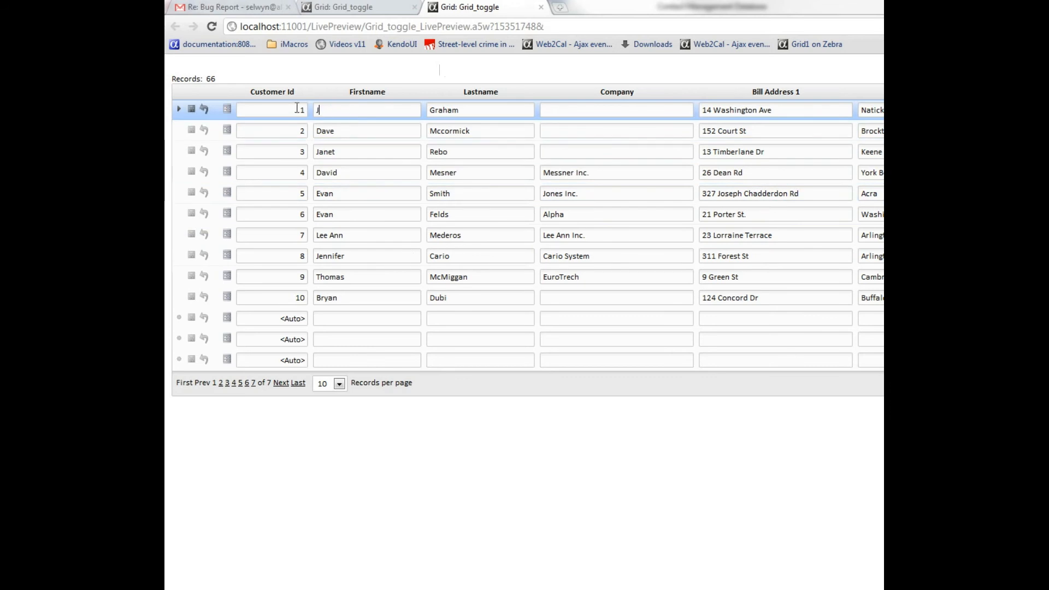
{"action": "type", "text": "ohn"}
{"action": "left_click", "coordinate": [228, 110]}
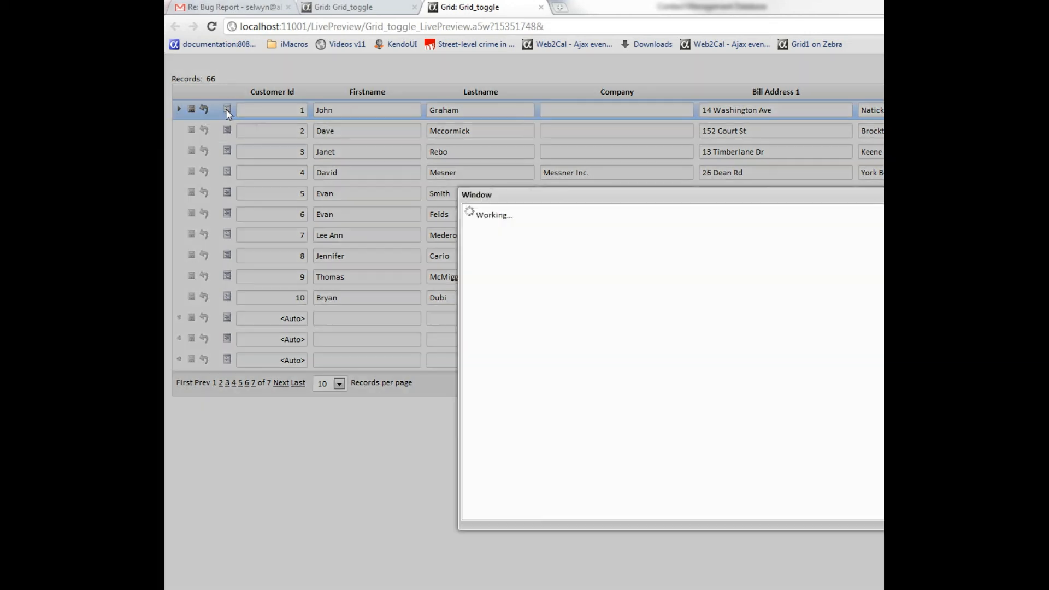
{"action": "left_click_drag", "start_coordinate": [516, 186], "coordinate": [316, 159]}
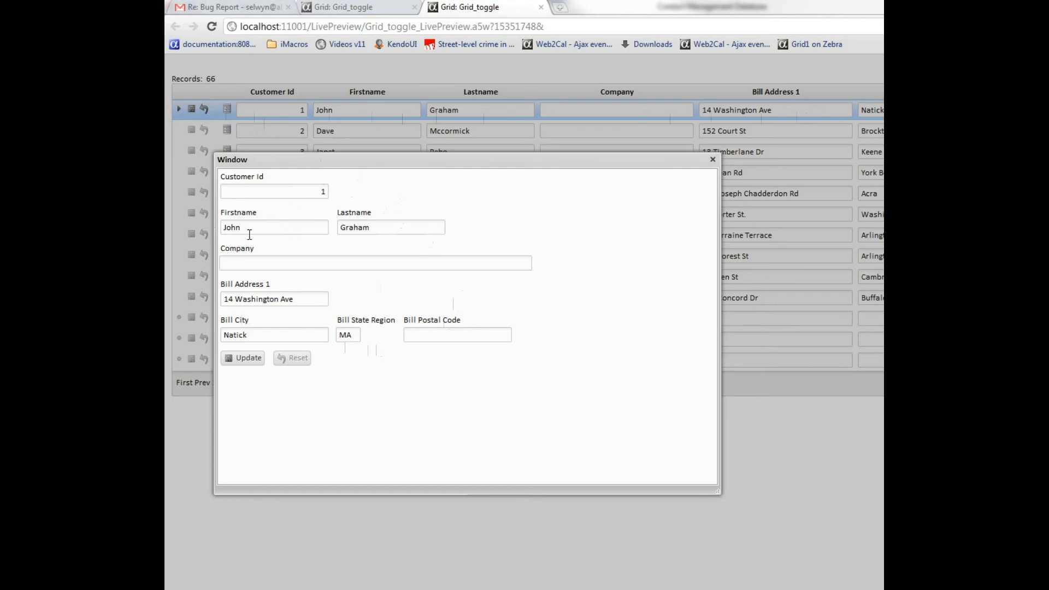
Replace the last name and set the company to Alpha Inc in the detail window, and update the first grid row.
{"action": "double_click", "coordinate": [372, 228]}
{"action": "type", "text": "Jenkins"}
{"action": "left_click", "coordinate": [279, 264]}
{"action": "type", "text": "Alpha Inc"}
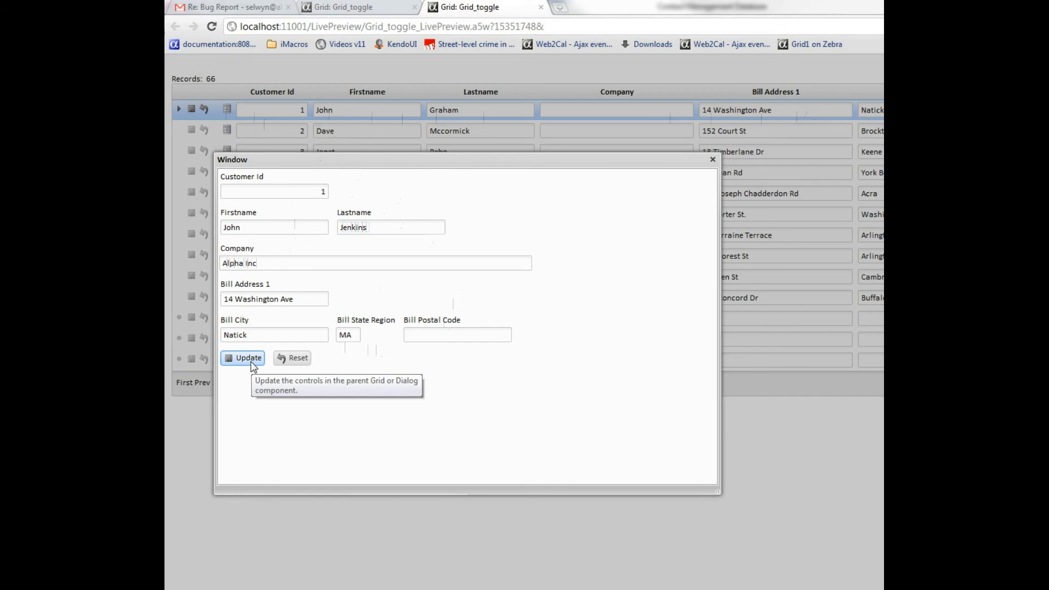
{"action": "left_click", "coordinate": [252, 363]}
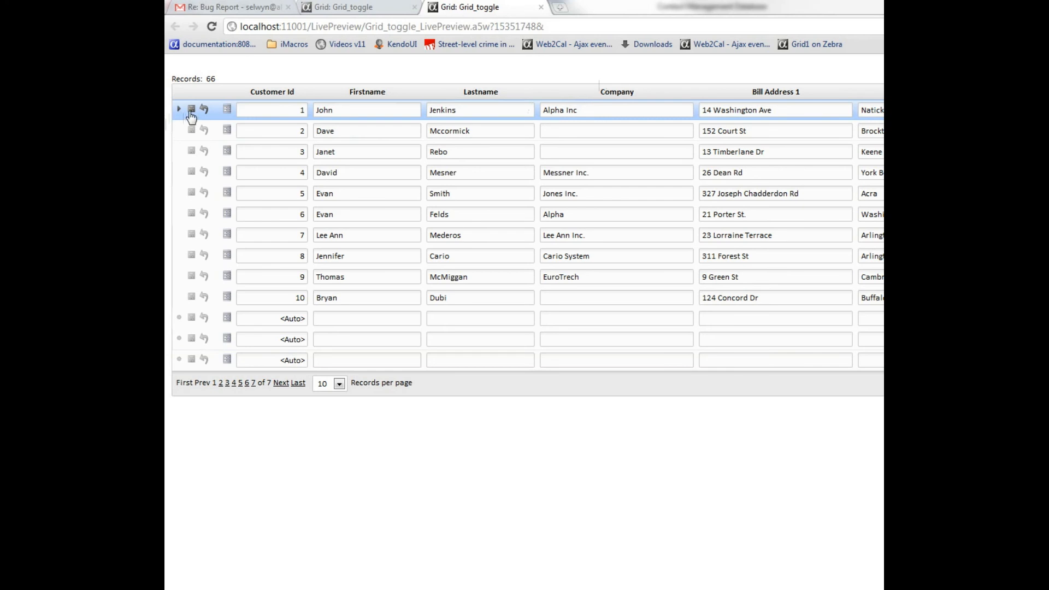
Open the detail window of the second grid row, replace the last name, and update the grid.
{"action": "left_click", "coordinate": [226, 130]}
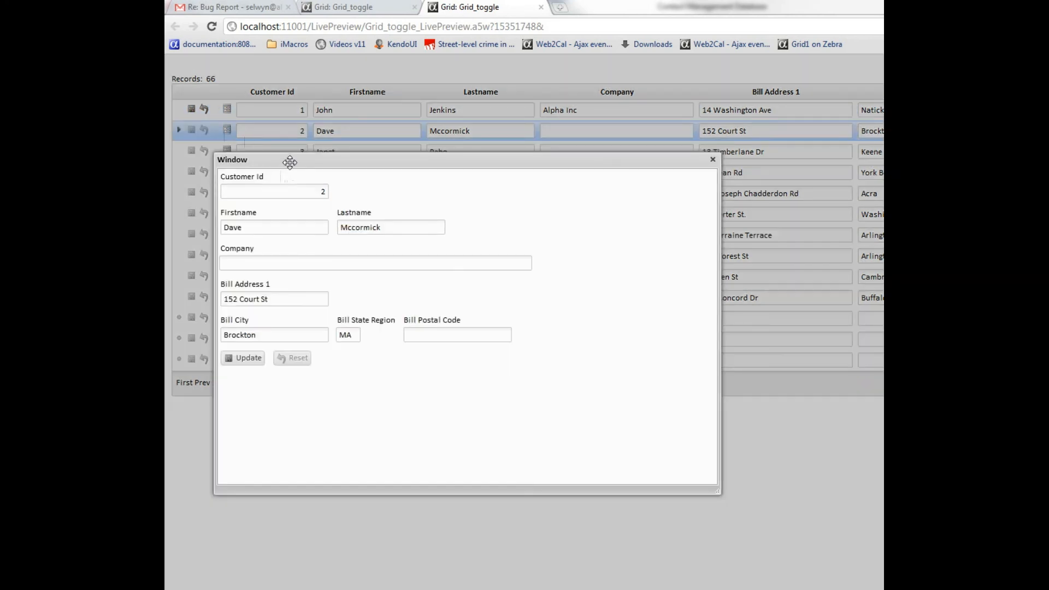
{"action": "left_click_drag", "start_coordinate": [288, 159], "coordinate": [305, 162]}
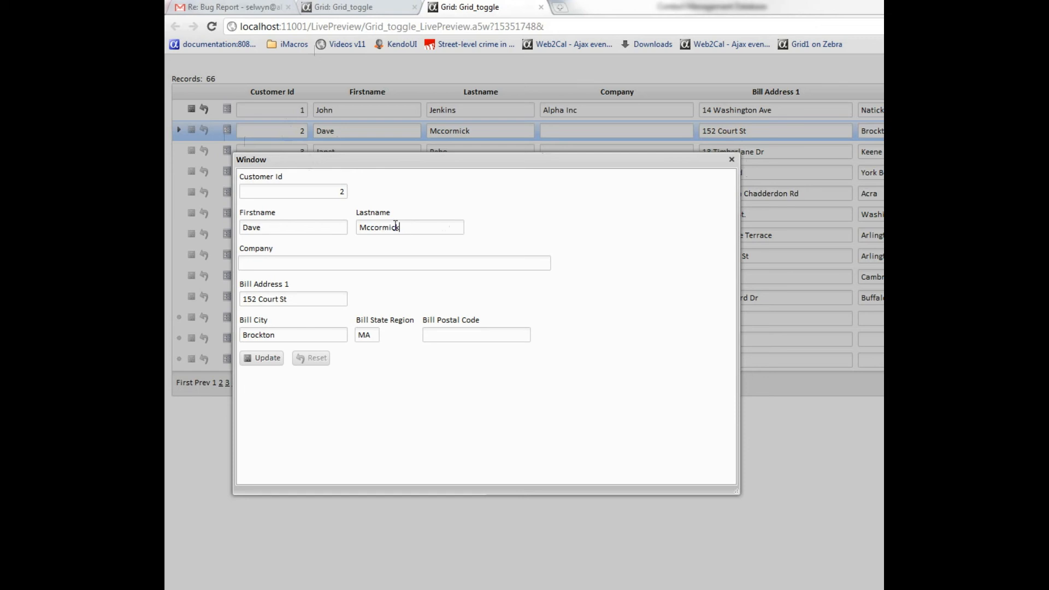
{"action": "left_click_drag", "start_coordinate": [398, 227], "coordinate": [282, 219]}
{"action": "type", "text": "Jones"}
{"action": "left_click", "coordinate": [262, 359]}
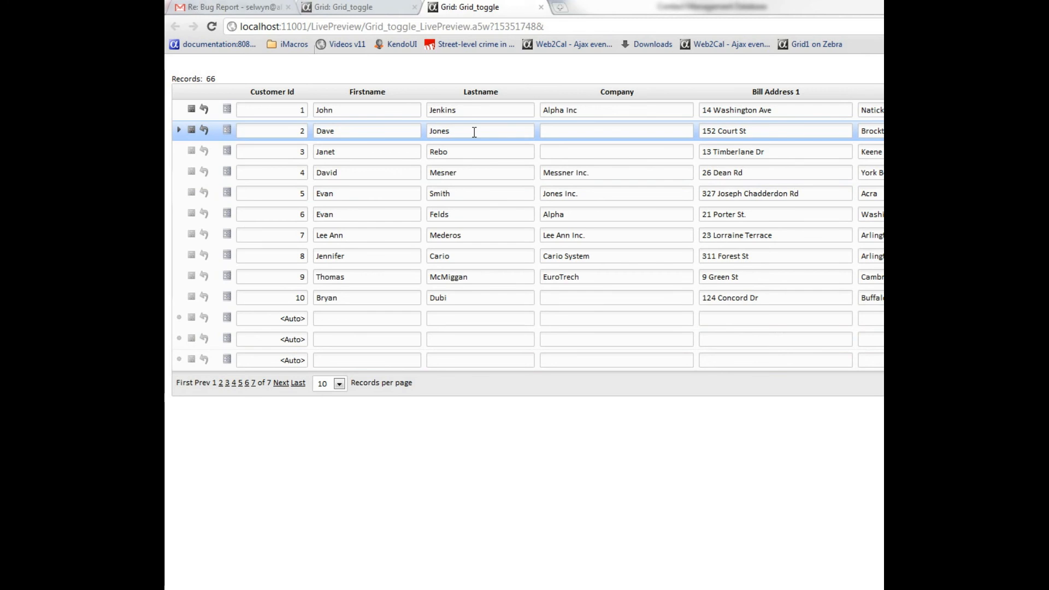
View the detail windows of the Alpha and EuroTrech grid rows, closing each without changes.
{"action": "left_click", "coordinate": [228, 214]}
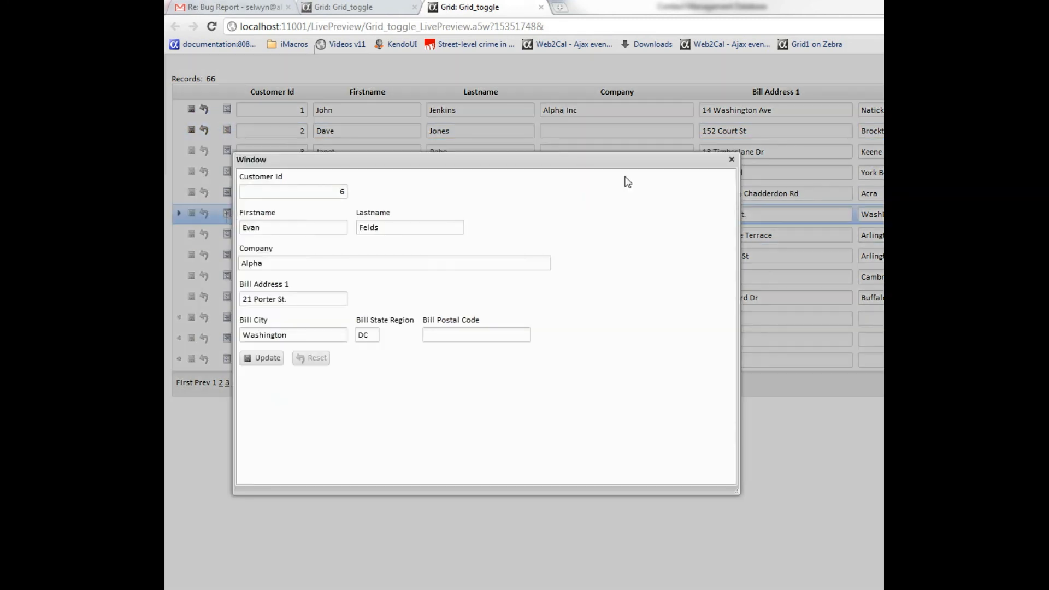
{"action": "left_click", "coordinate": [731, 160]}
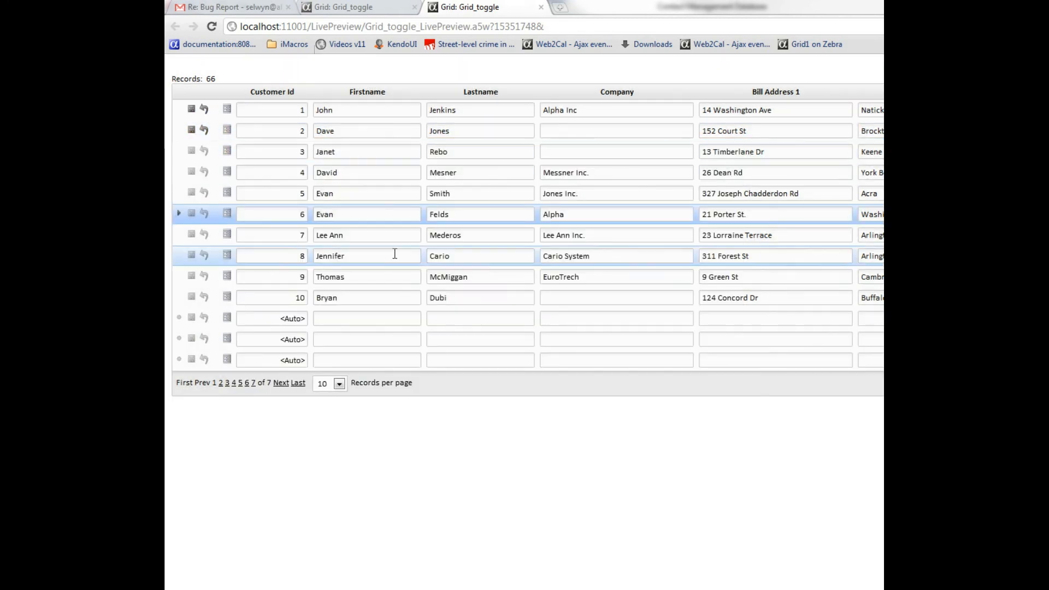
{"action": "left_click", "coordinate": [228, 276]}
{"action": "left_click", "coordinate": [732, 160]}
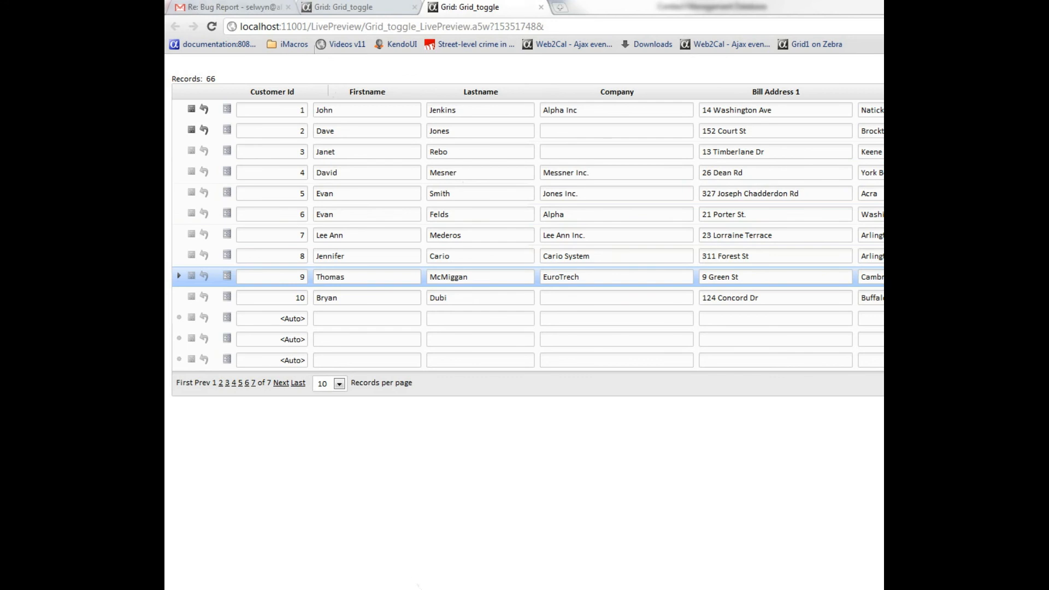
Switch to Alpha Five, show the design of the dialog_toggle component, and examine its field controls.
{"action": "left_click", "coordinate": [275, 588]}
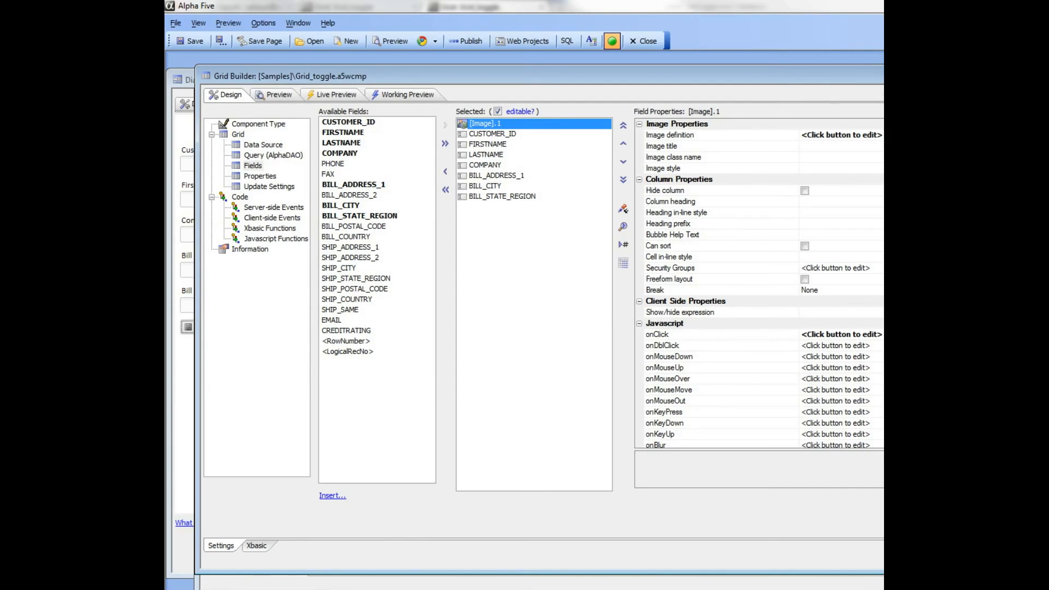
{"action": "left_click", "coordinate": [480, 588]}
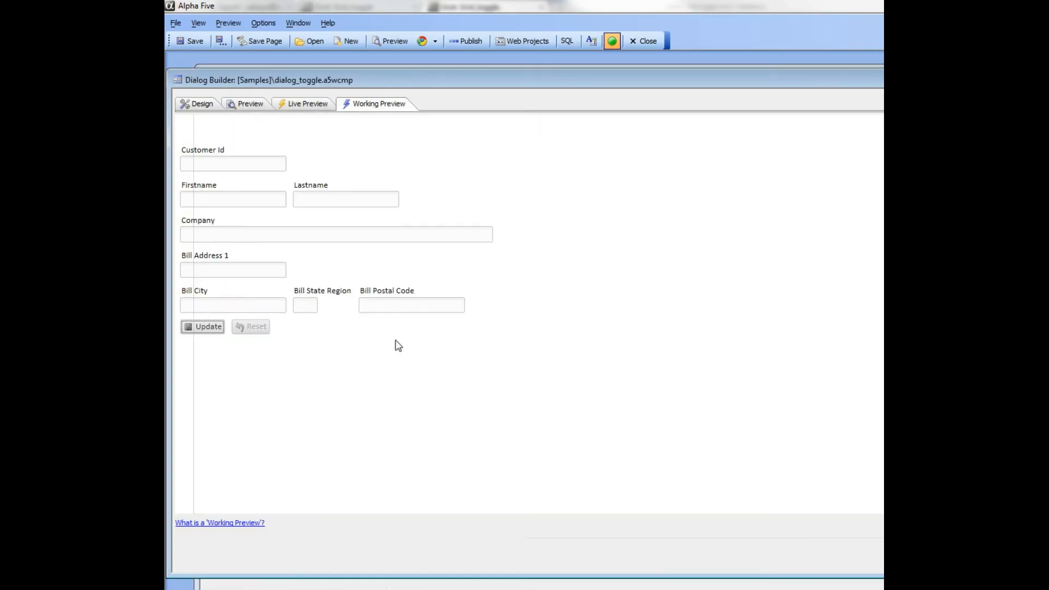
{"action": "left_click", "coordinate": [189, 105]}
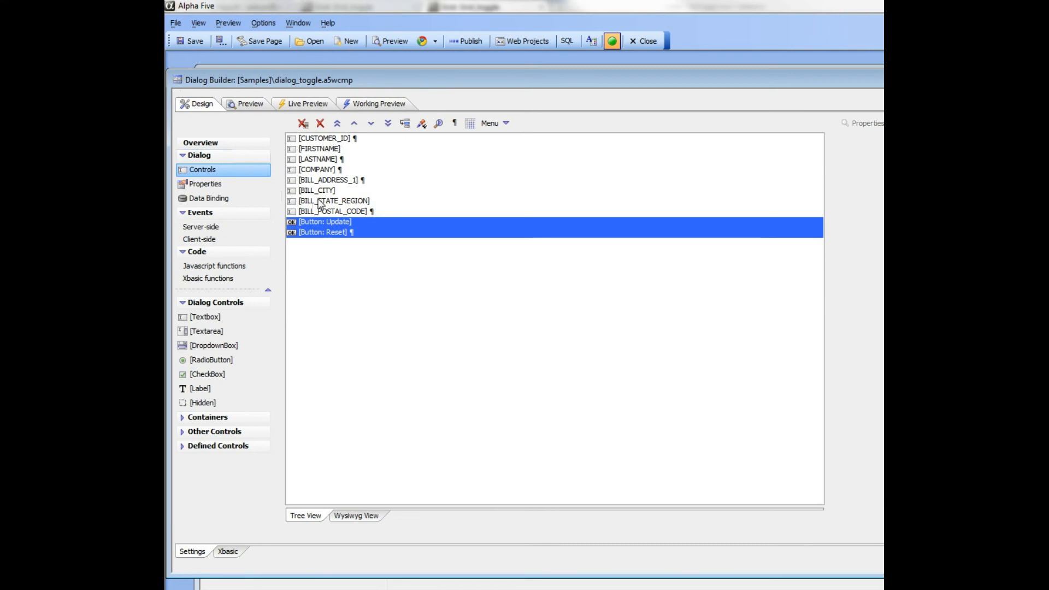
{"action": "left_click", "coordinate": [316, 143]}
{"action": "left_click", "coordinate": [314, 170]}
{"action": "left_click", "coordinate": [309, 211]}
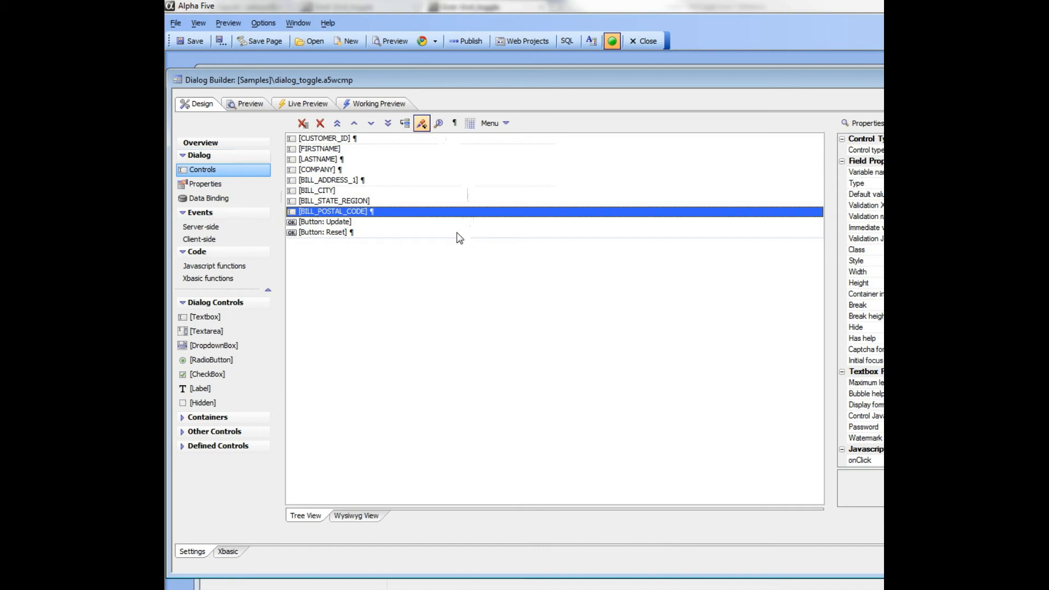
Examine the dialog's Update and Reset buttons and list the defined controls available for insertion.
{"action": "left_click", "coordinate": [316, 234]}
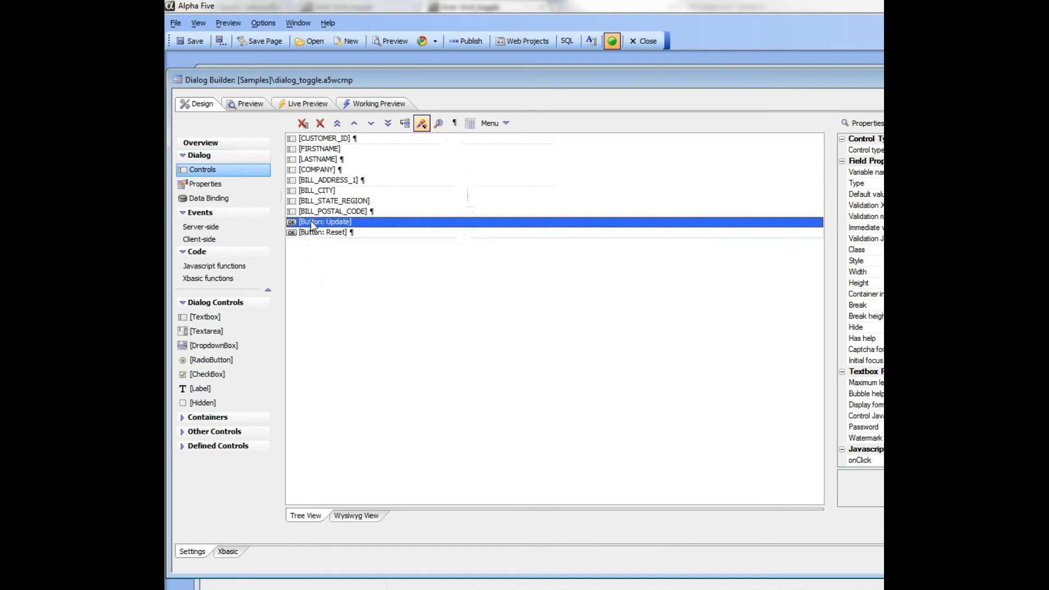
{"action": "left_click", "coordinate": [316, 222]}
{"action": "left_click", "coordinate": [316, 232]}
{"action": "left_click", "coordinate": [316, 223]}
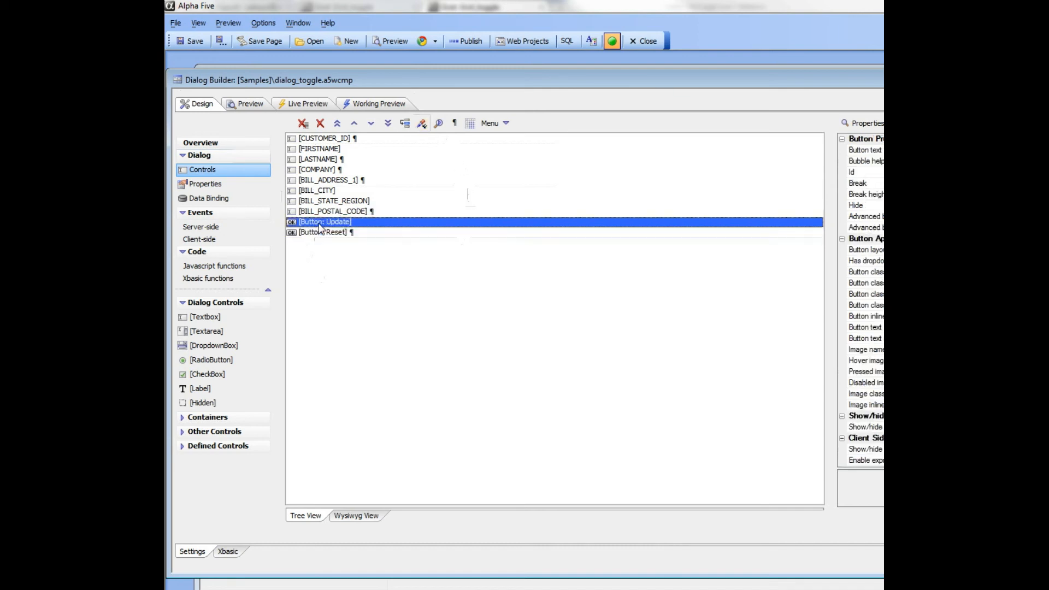
{"action": "left_click", "coordinate": [318, 233]}
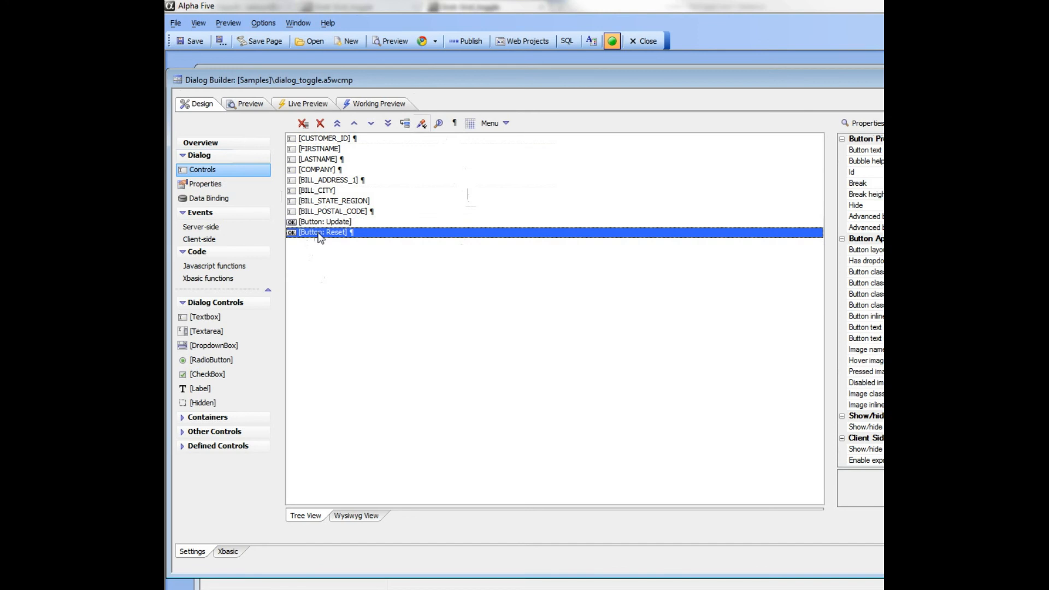
{"action": "left_click", "coordinate": [198, 449]}
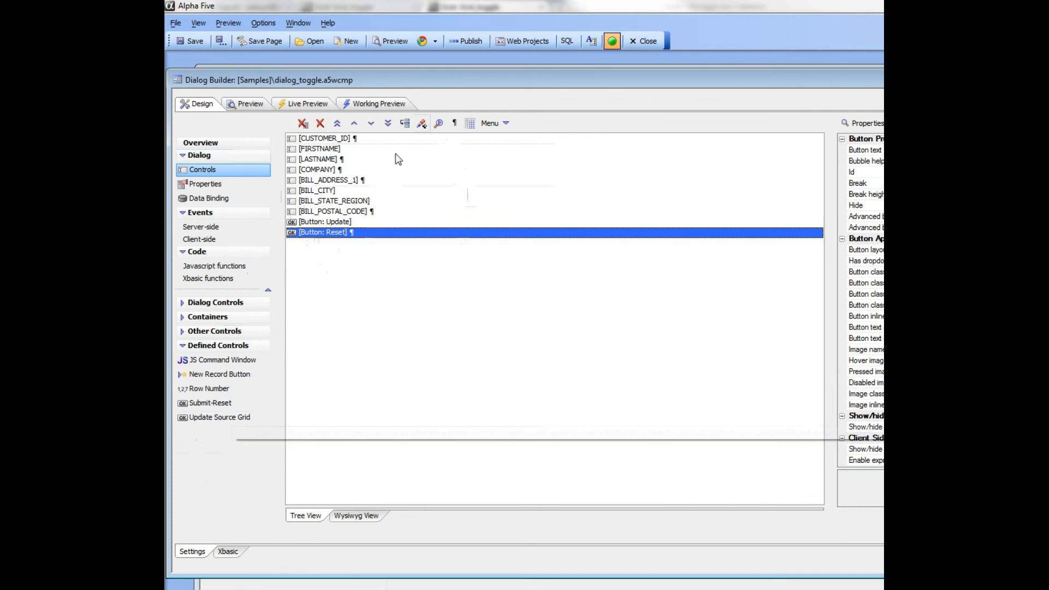
Review the _populateSourceComponent call in the Update button's onClick JavaScript, and save the event code and the dialog_toggle component.
{"action": "left_click_drag", "start_coordinate": [1048, 280], "coordinate": [818, 280]}
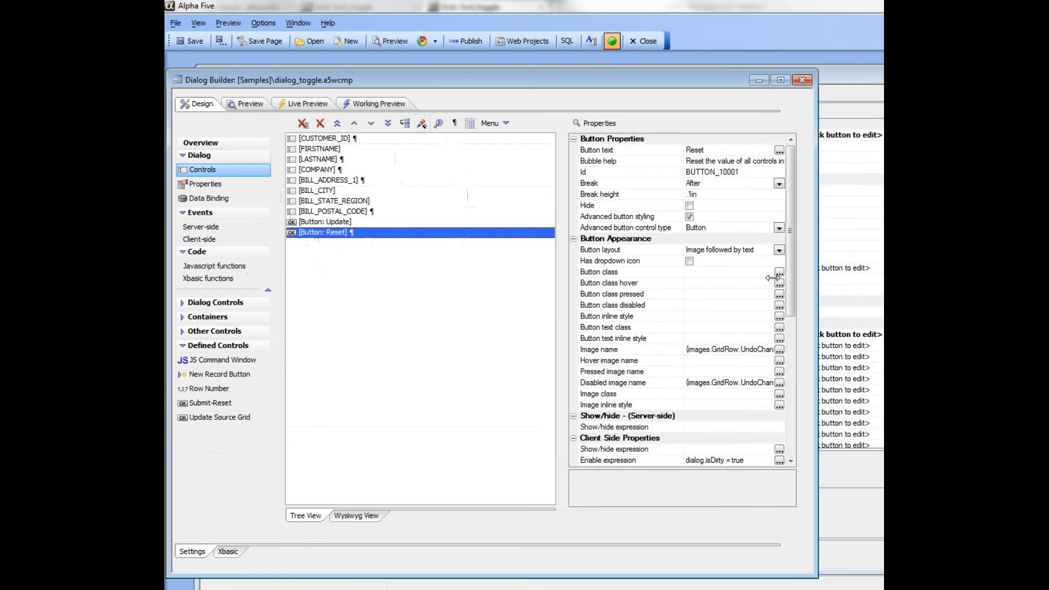
{"action": "left_click", "coordinate": [332, 222]}
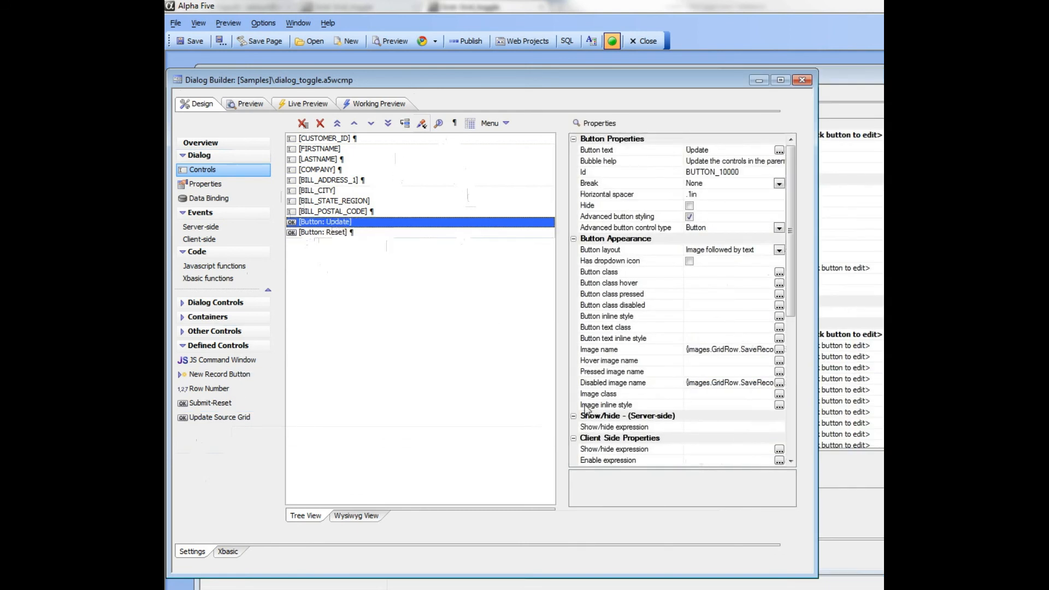
{"action": "scroll", "coordinate": [792, 310], "scroll_direction": "down", "scroll_amount": 2}
{"action": "scroll", "coordinate": [795, 309], "scroll_direction": "down", "scroll_amount": 3}
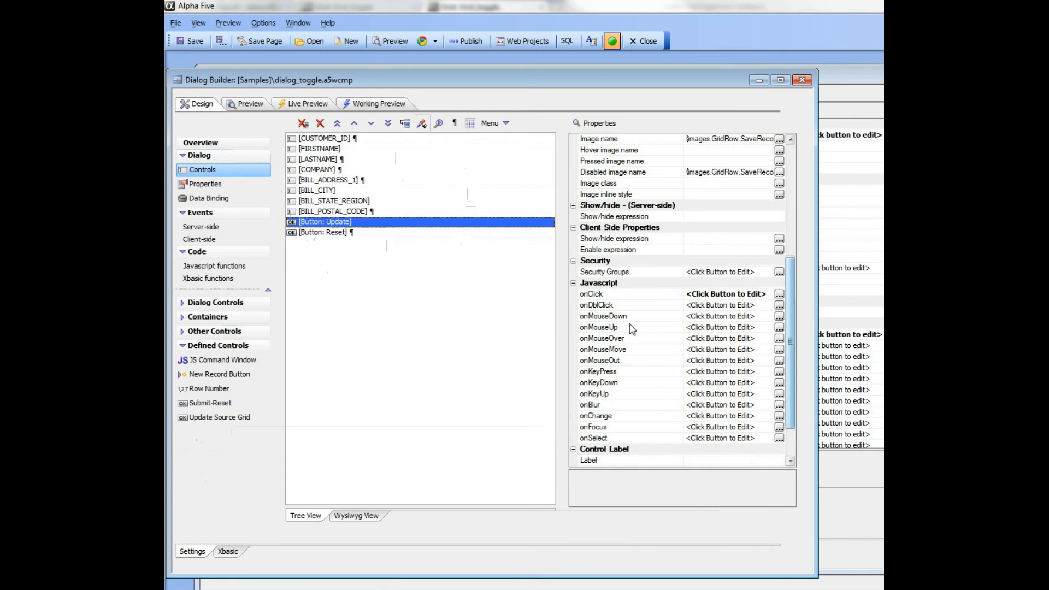
{"action": "left_click", "coordinate": [628, 293]}
{"action": "left_click", "coordinate": [779, 293]}
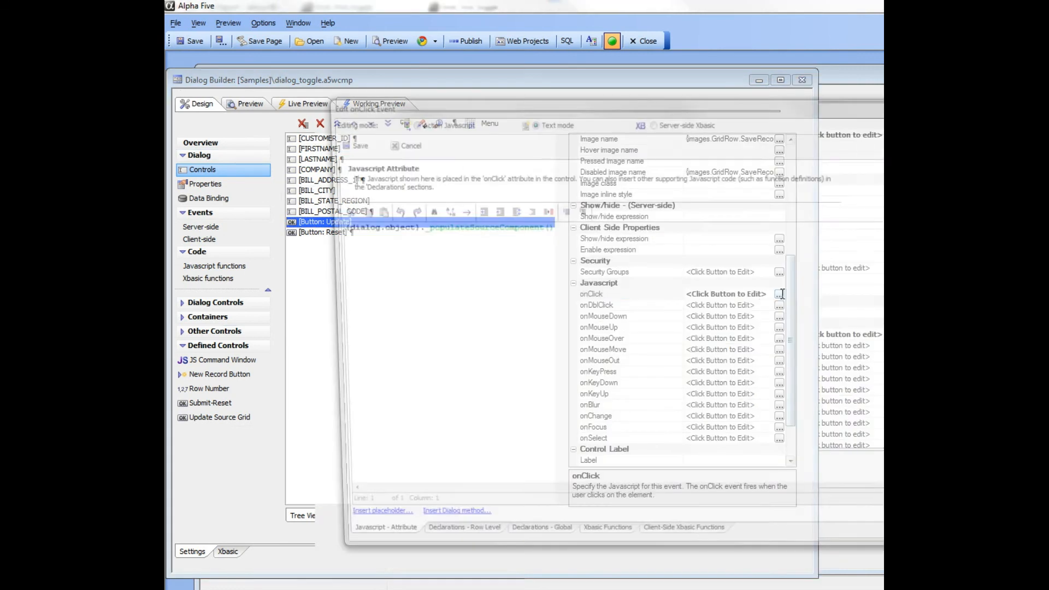
{"action": "left_click_drag", "start_coordinate": [407, 227], "coordinate": [531, 226]}
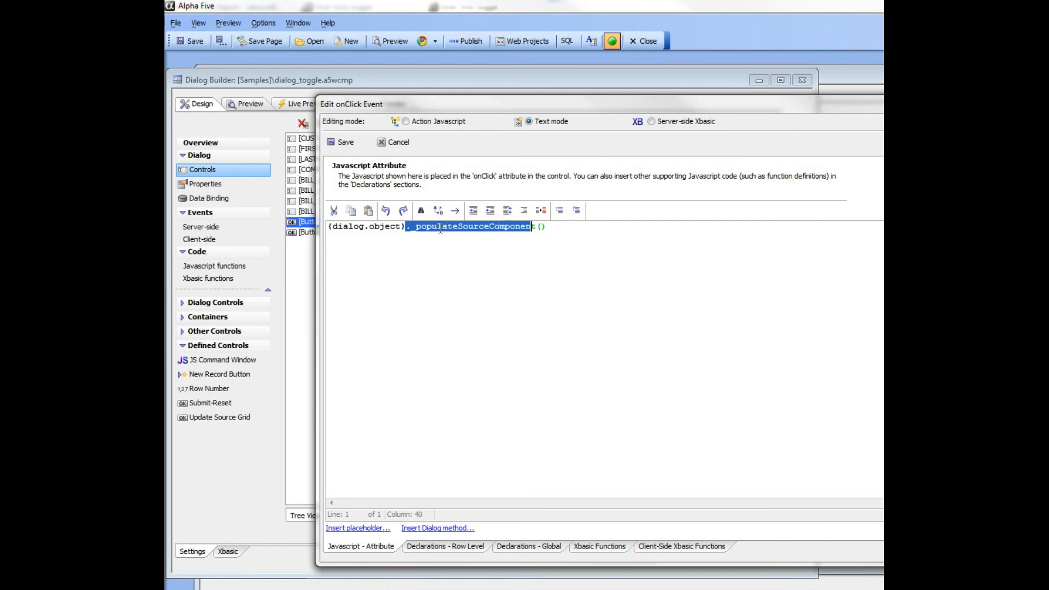
{"action": "left_click", "coordinate": [340, 140]}
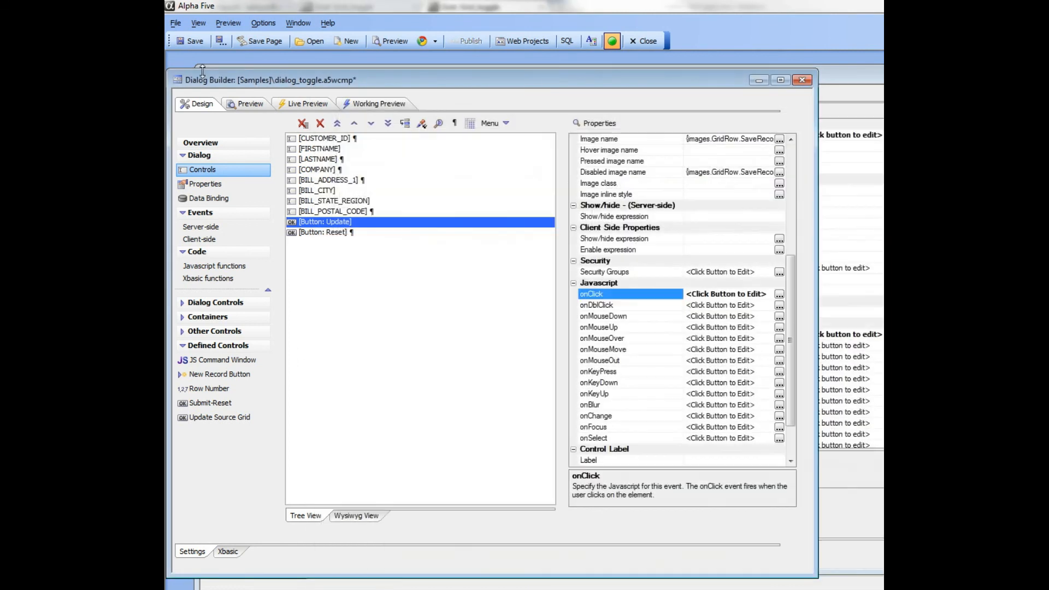
{"action": "left_click", "coordinate": [188, 43]}
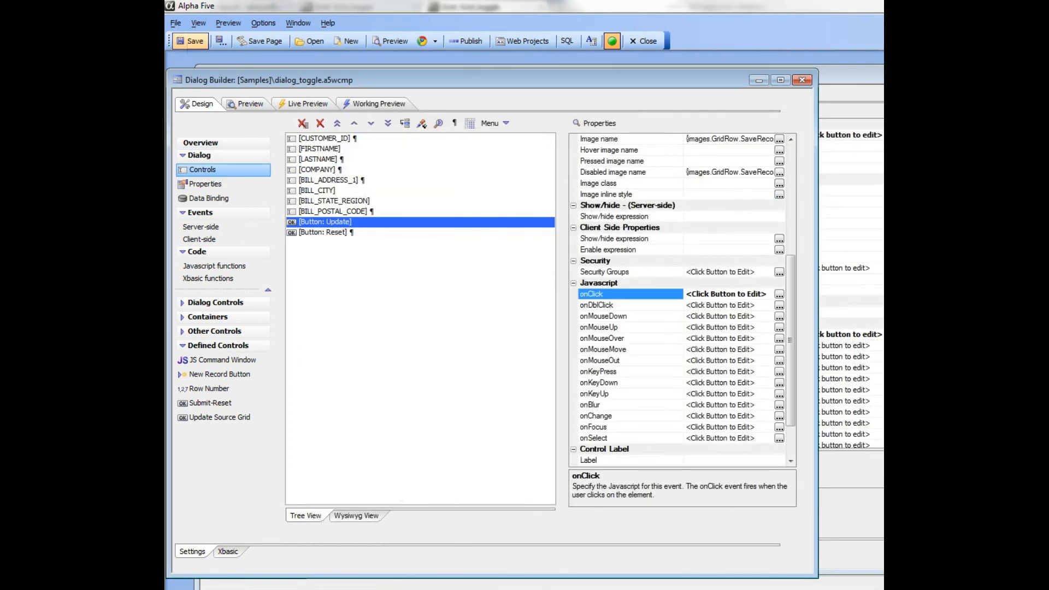
In the Grid_toggle component, insert a button control after the image field and label it "Toggle Dialog".
{"action": "left_click", "coordinate": [850, 76]}
{"action": "left_click_drag", "start_coordinate": [526, 75], "coordinate": [445, 69]}
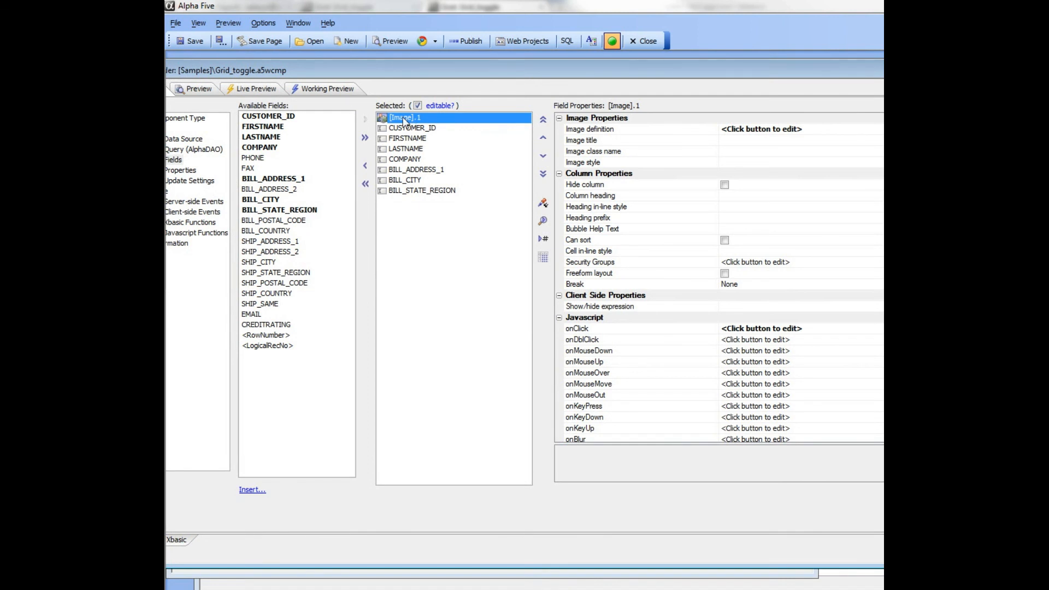
{"action": "left_click", "coordinate": [248, 494]}
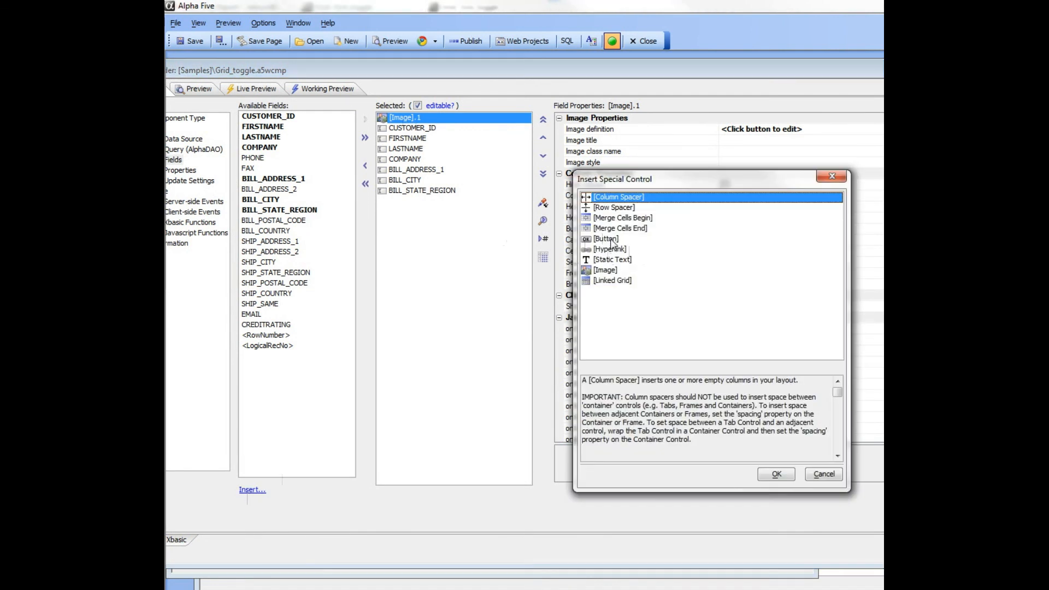
{"action": "double_click", "coordinate": [611, 242]}
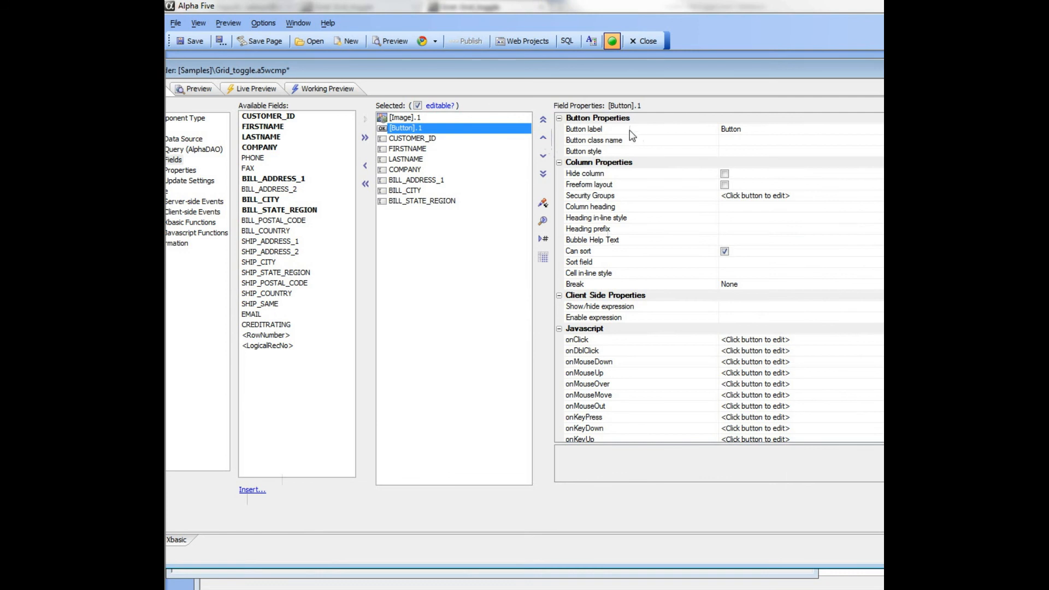
{"action": "left_click", "coordinate": [629, 130]}
{"action": "left_click", "coordinate": [751, 129]}
{"action": "type", "text": "T"}
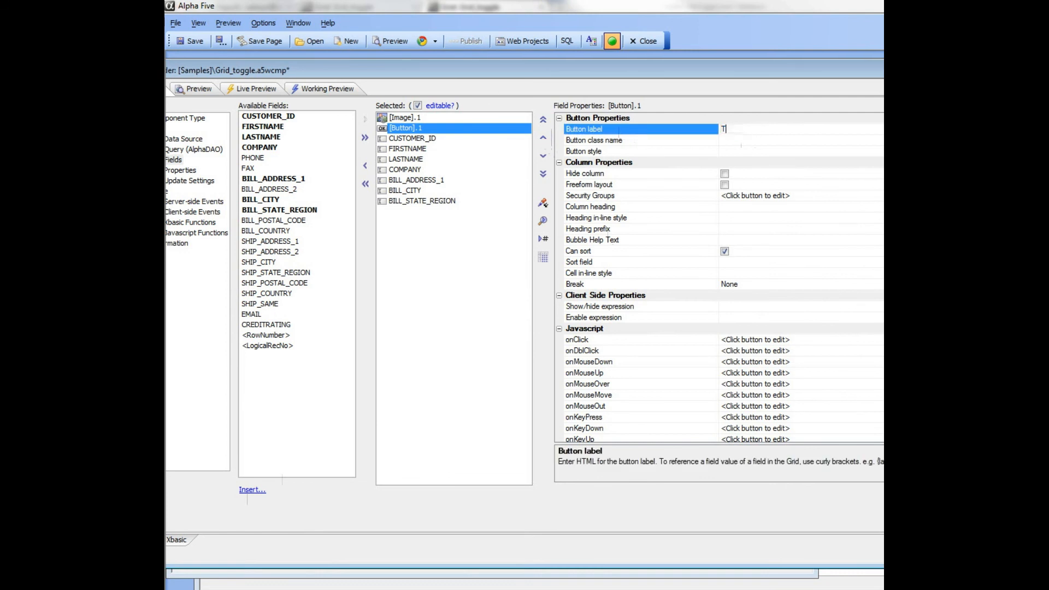
{"action": "type", "text": "oggle Dialog"}
Add the "Open Dialog as an alternate editing view for current record" action to the new button's onClick event.
{"action": "left_click", "coordinate": [575, 339]}
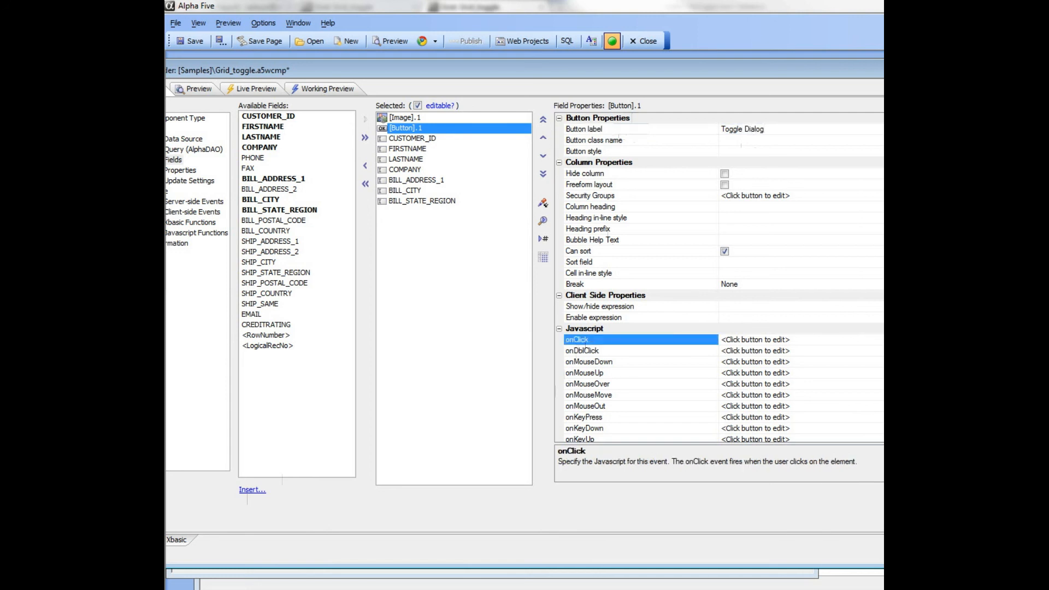
{"action": "left_click", "coordinate": [881, 340]}
{"action": "left_click", "coordinate": [471, 143]}
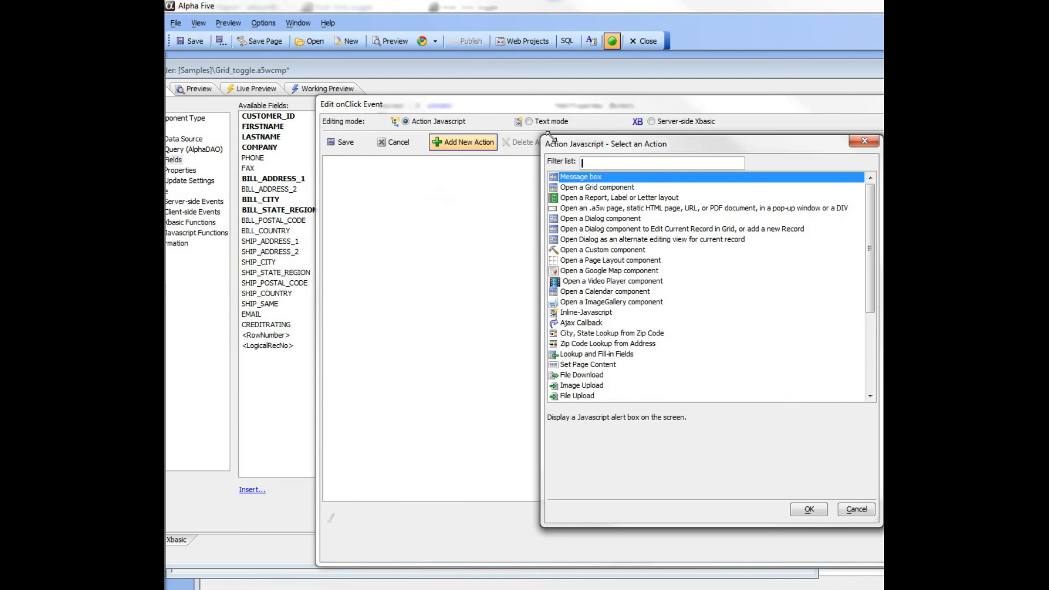
{"action": "left_click_drag", "start_coordinate": [624, 146], "coordinate": [344, 108]}
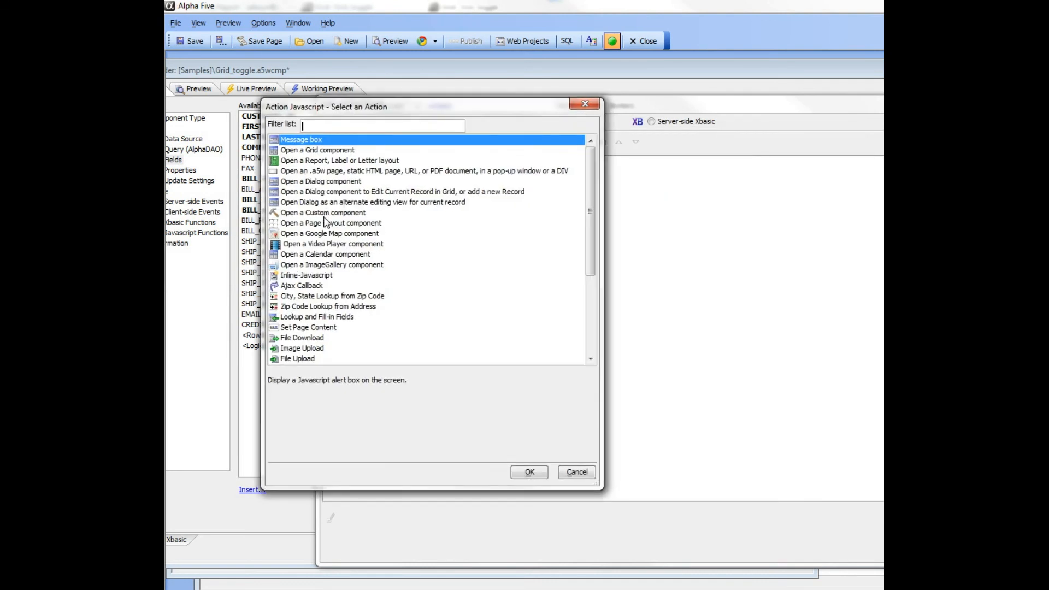
{"action": "left_click", "coordinate": [339, 202]}
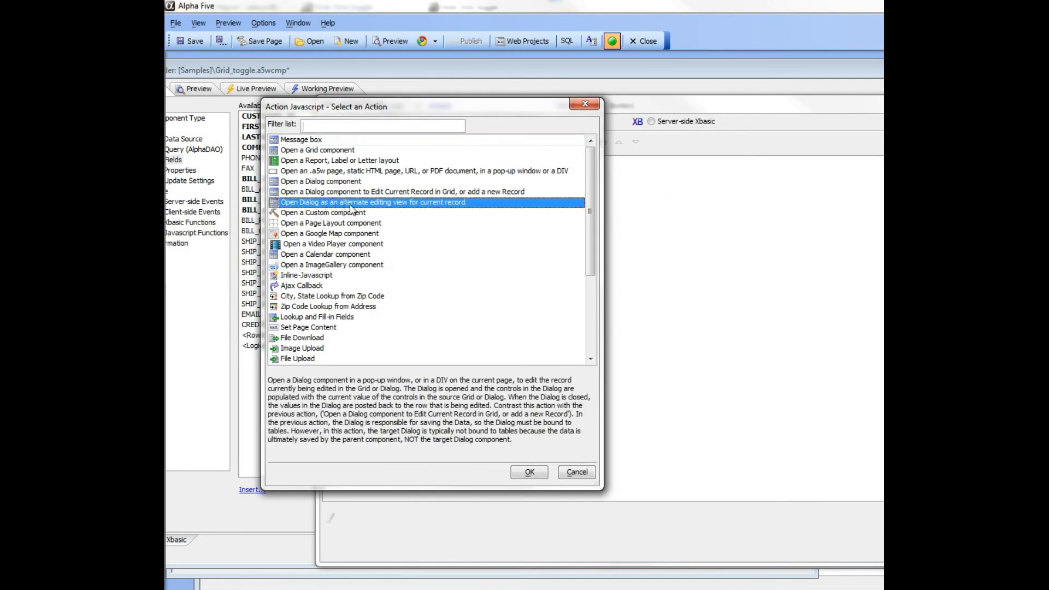
{"action": "left_click", "coordinate": [533, 474]}
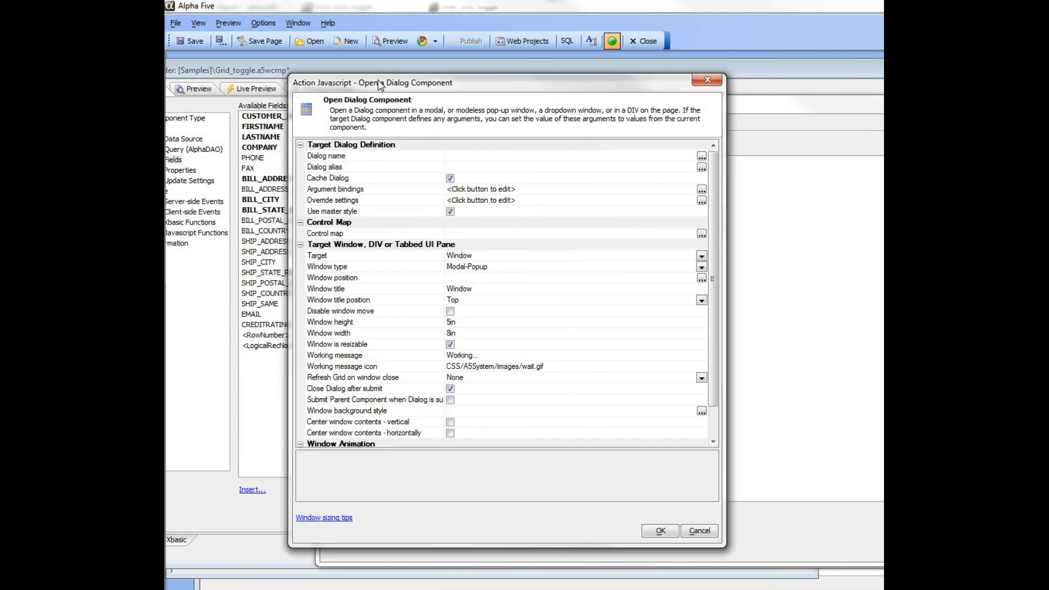
Set dialog_toggle as the action's target dialog, keeping the default alias and the parent's style.
{"action": "left_click", "coordinate": [701, 156]}
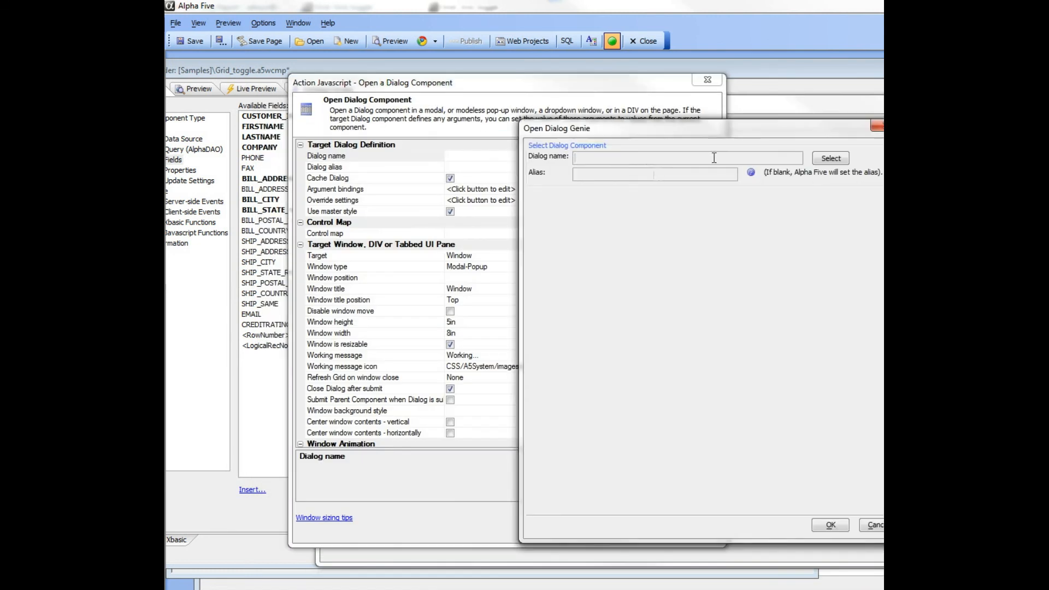
{"action": "left_click", "coordinate": [819, 160]}
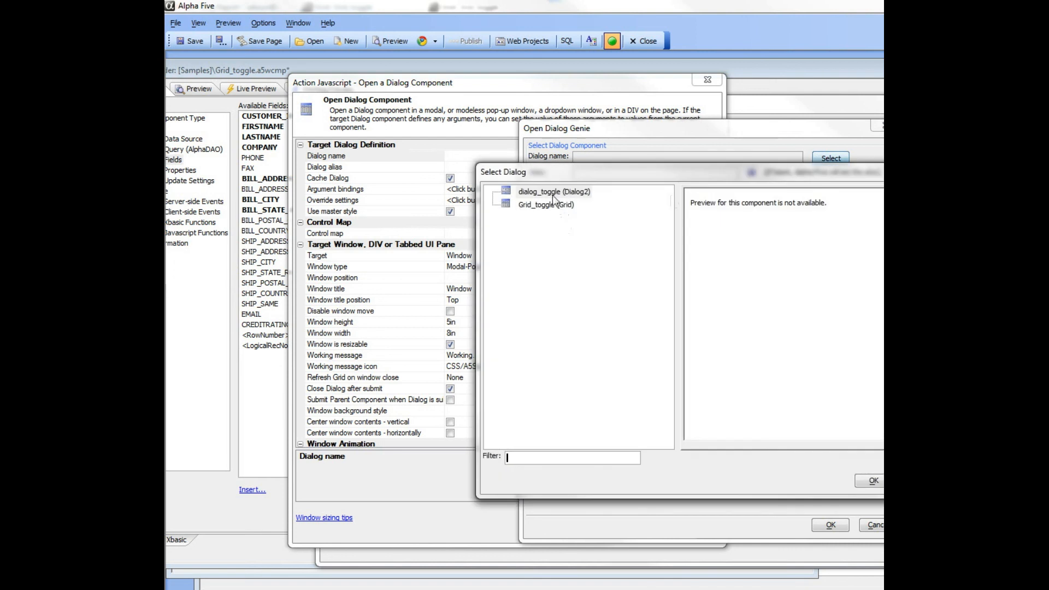
{"action": "left_click", "coordinate": [868, 481]}
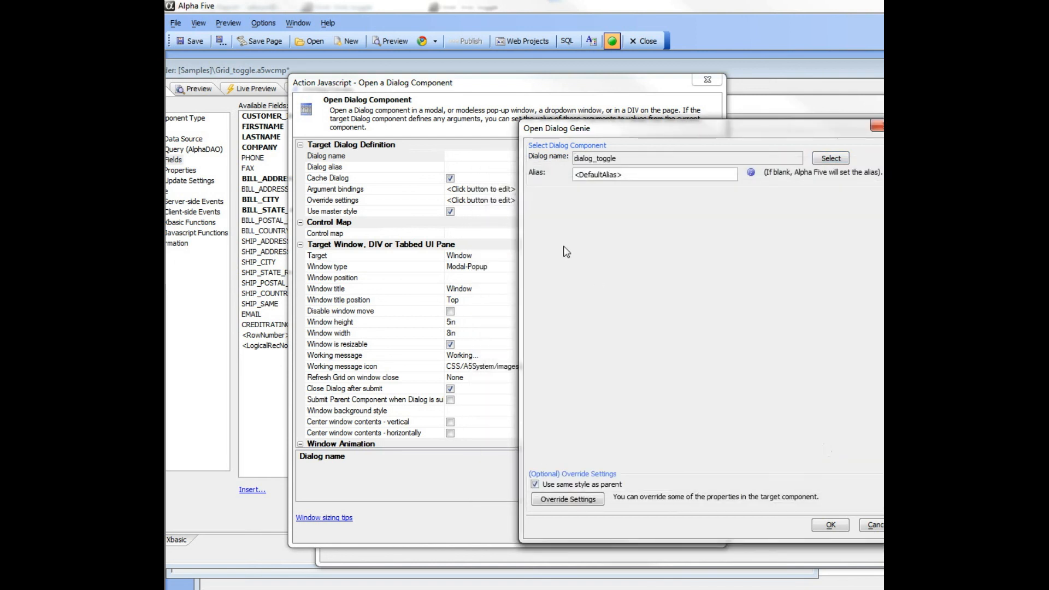
{"action": "left_click", "coordinate": [828, 525]}
{"action": "left_click_drag", "start_coordinate": [486, 83], "coordinate": [448, 65]}
Try to accept the action settings without a control map, and open the control map for editing.
{"action": "left_click", "coordinate": [616, 514]}
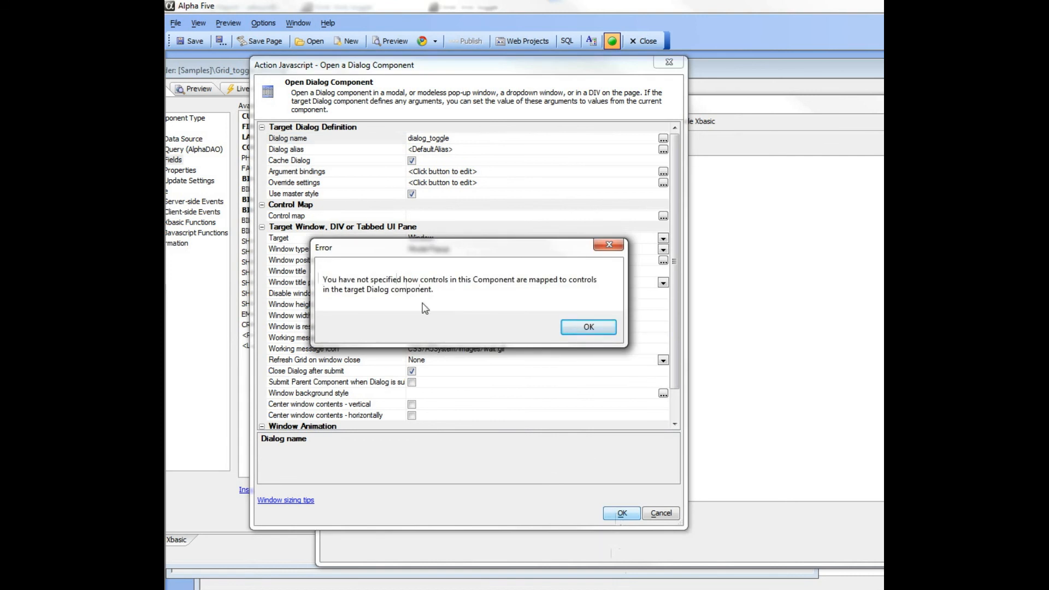
{"action": "left_click", "coordinate": [590, 328]}
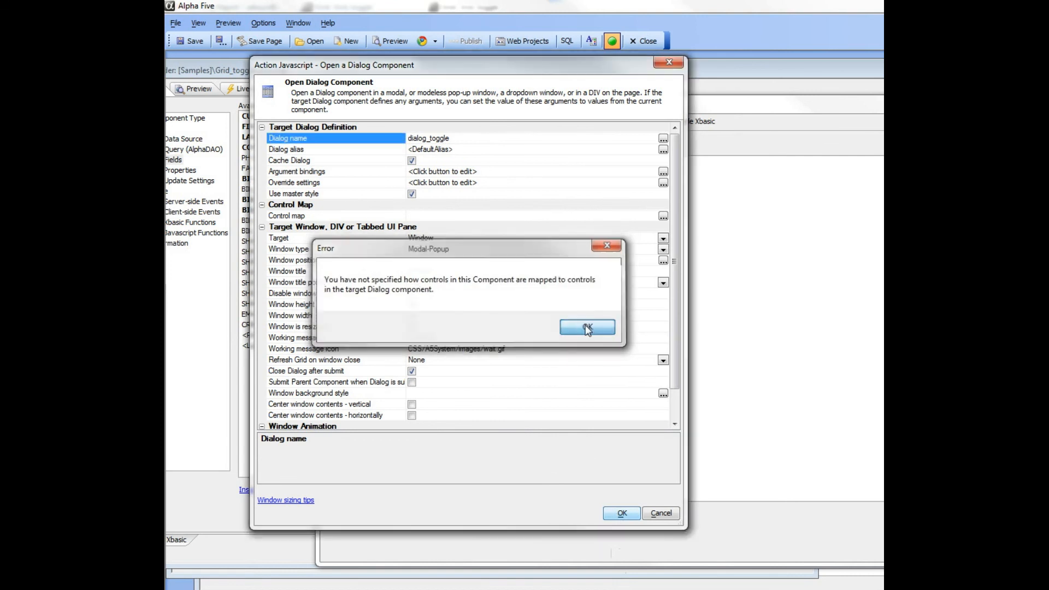
{"action": "double_click", "coordinate": [324, 217]}
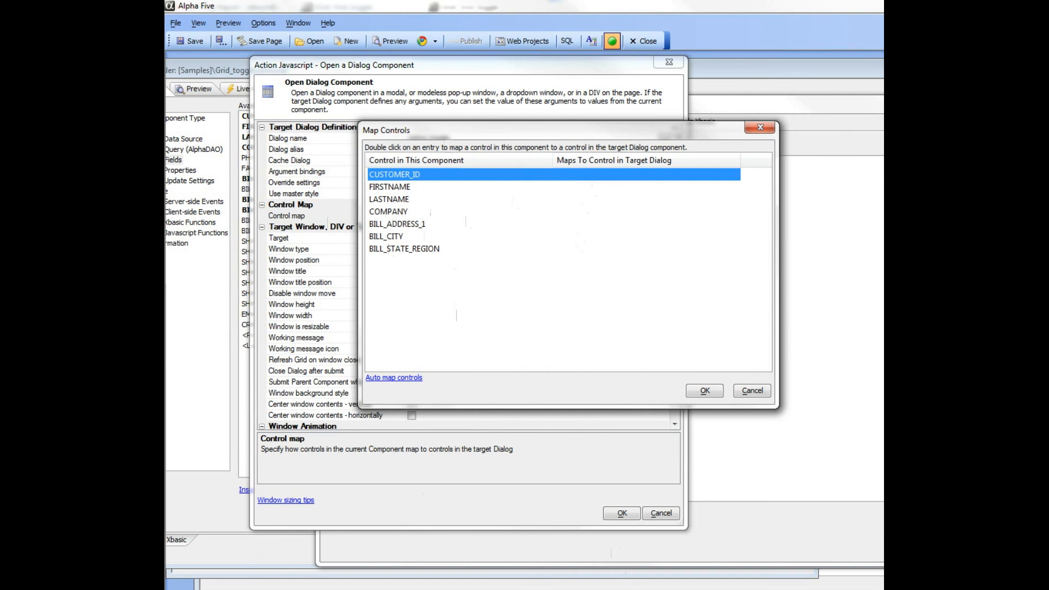
{"action": "key", "text": "super"}
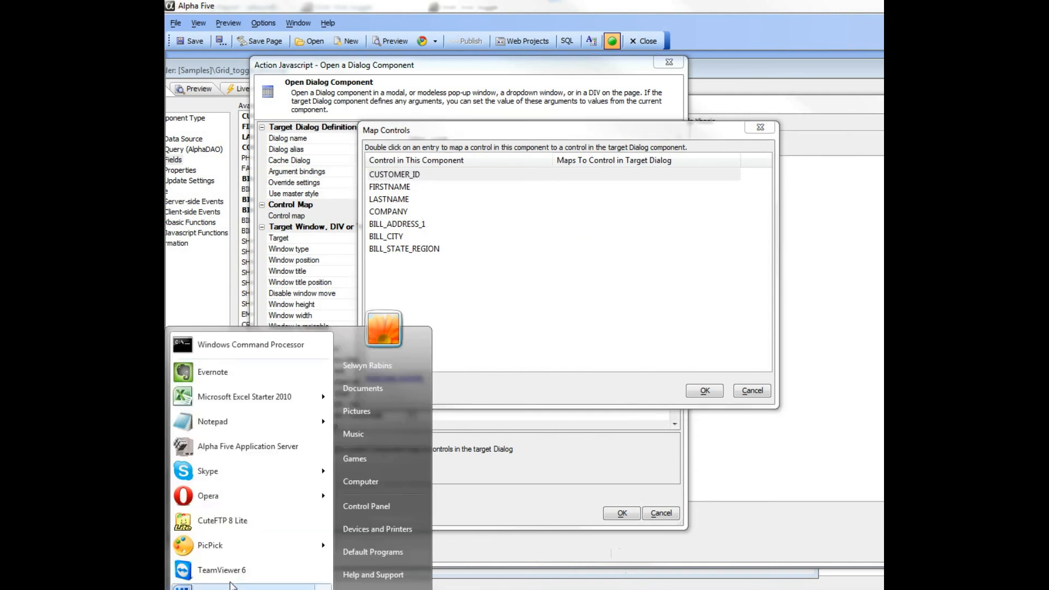
{"action": "left_click", "coordinate": [534, 548]}
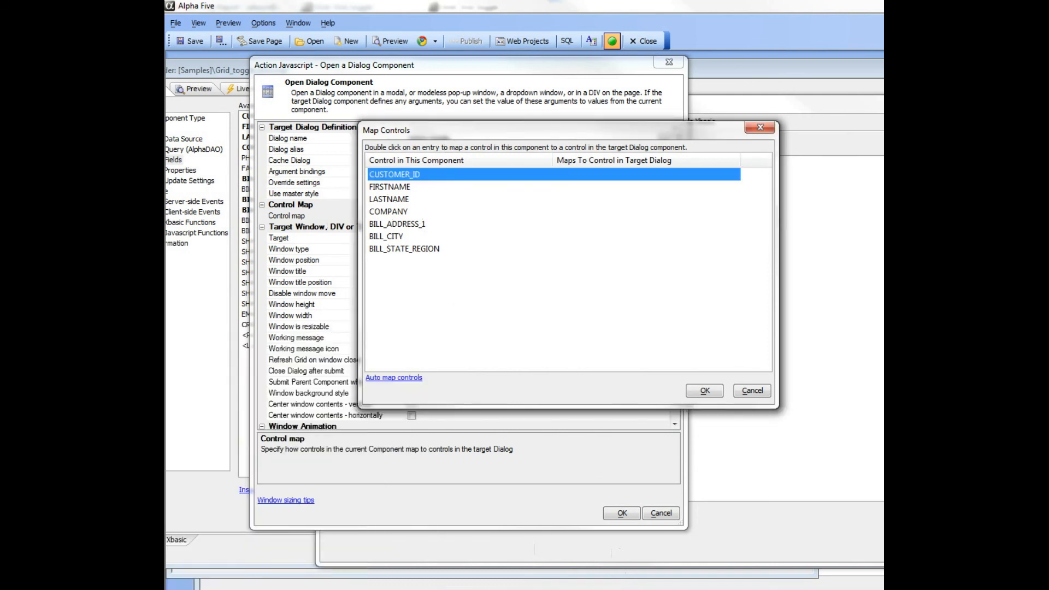
{"action": "key", "text": "super"}
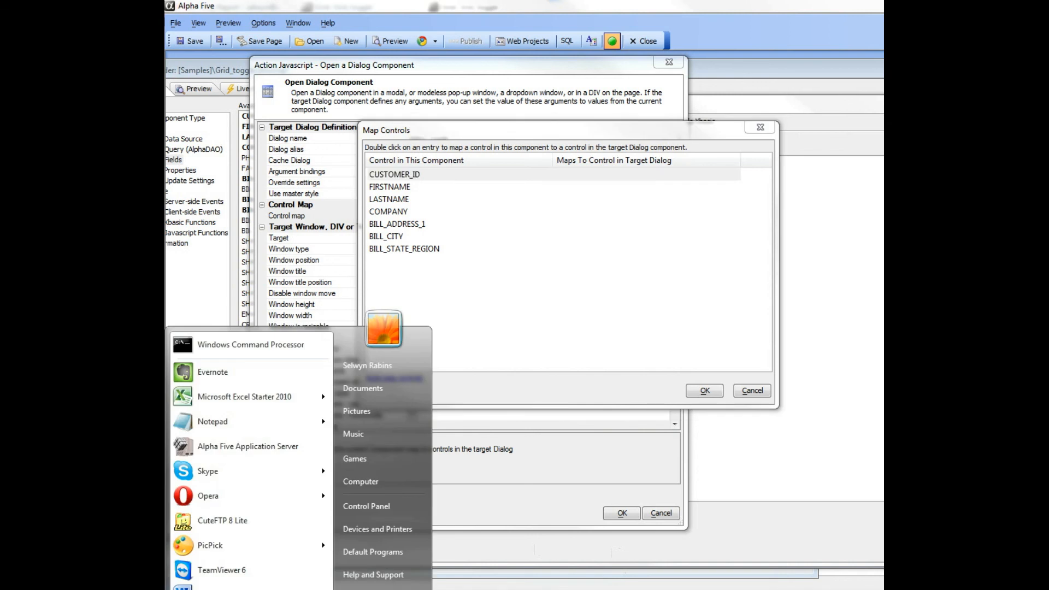
{"action": "left_click", "coordinate": [457, 559]}
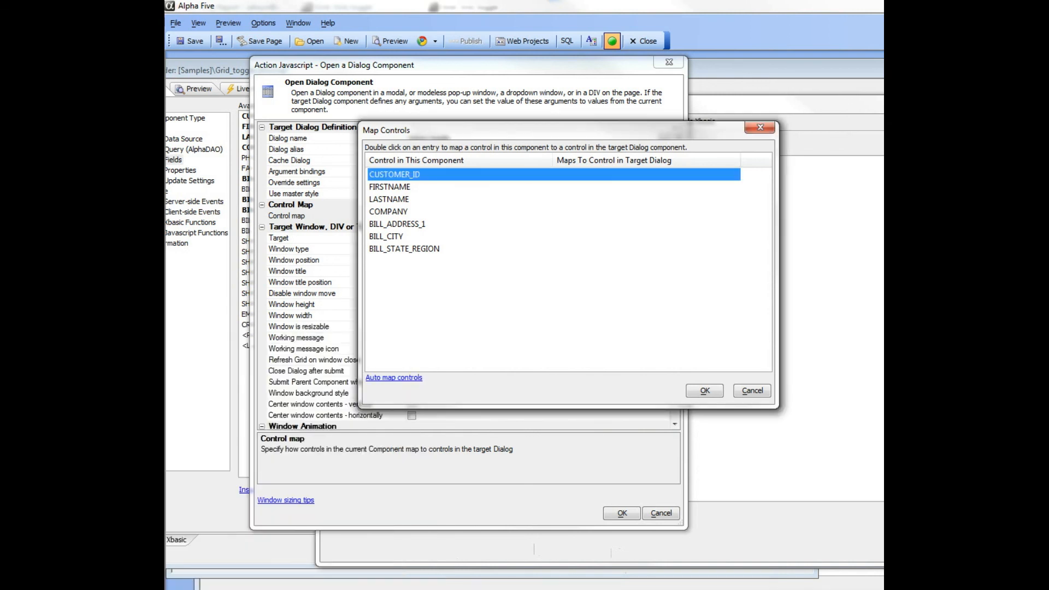